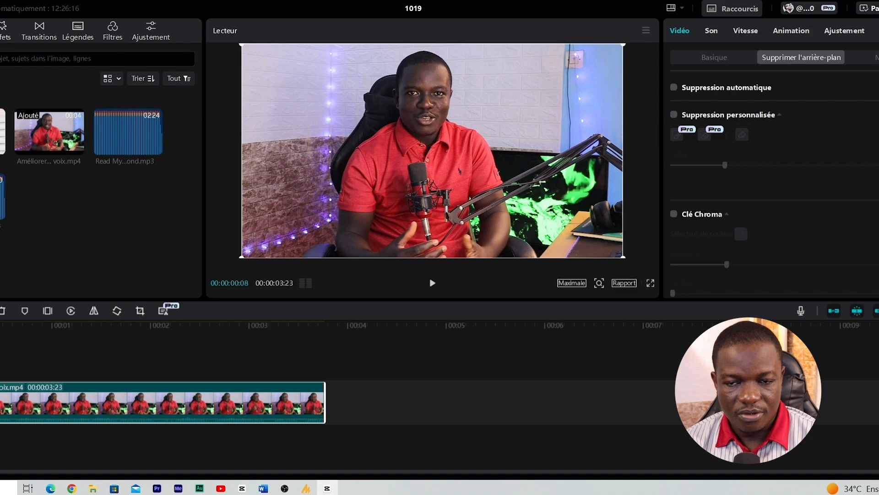
Play the video clip from near its beginning to listen to its original sound.
key("space")
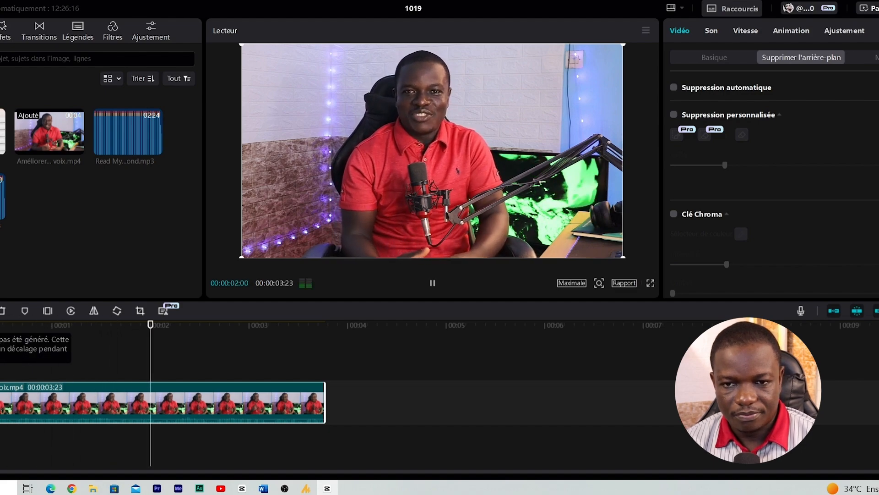
key("space")
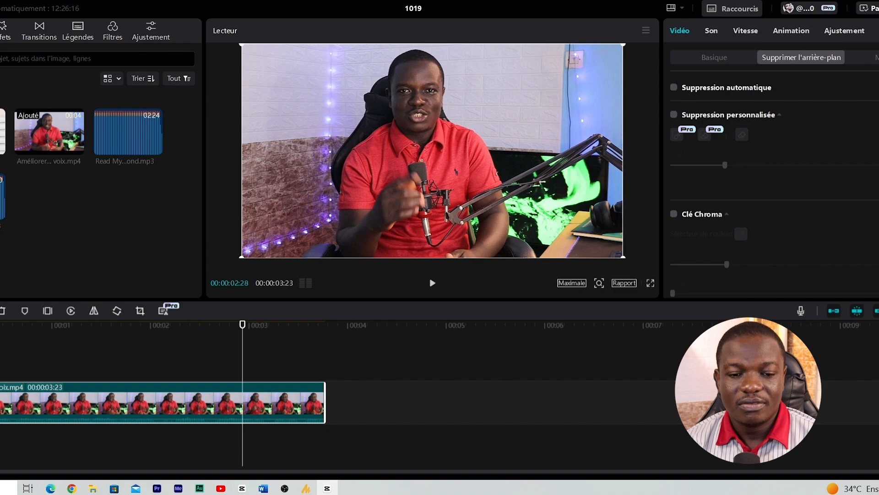
left_click(35, 329)
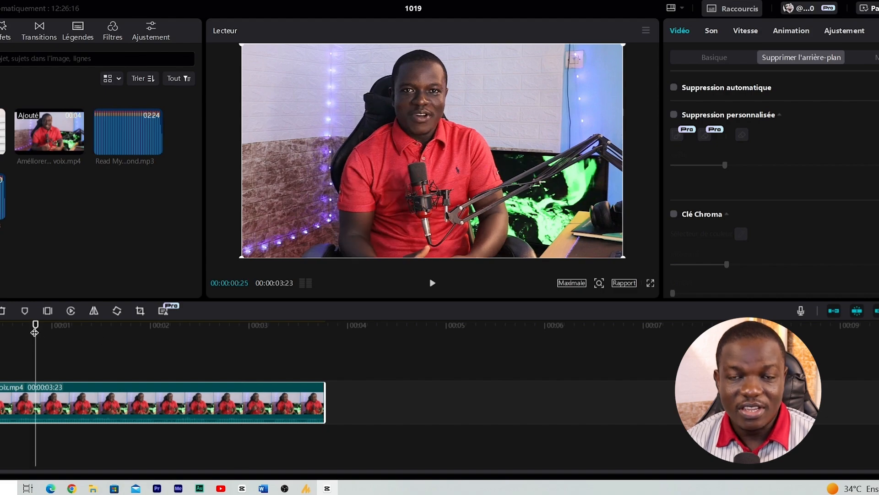
key("space")
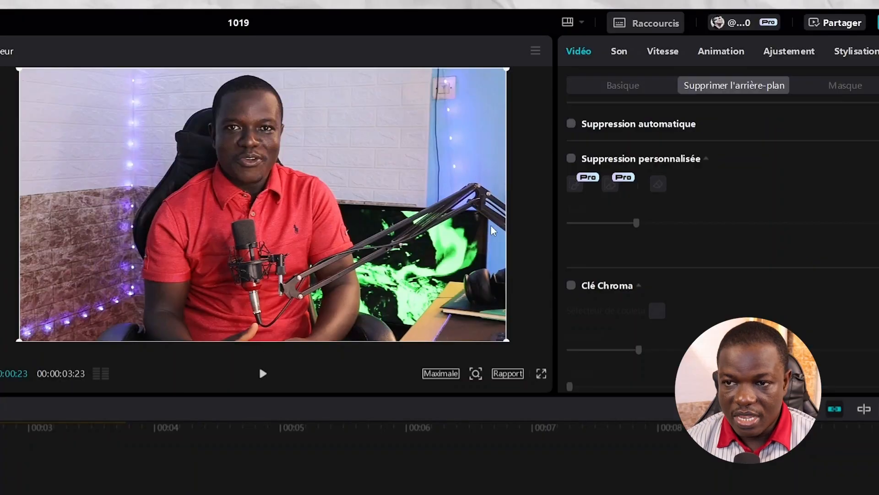
Enable the Améliorer la voix enhancement in the video clip's sound settings.
left_click(619, 53)
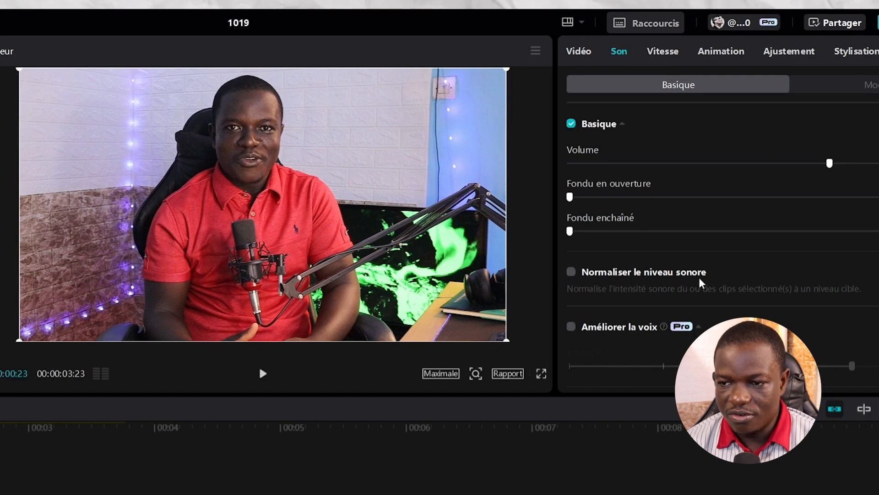
scroll(700, 283, "down", 2)
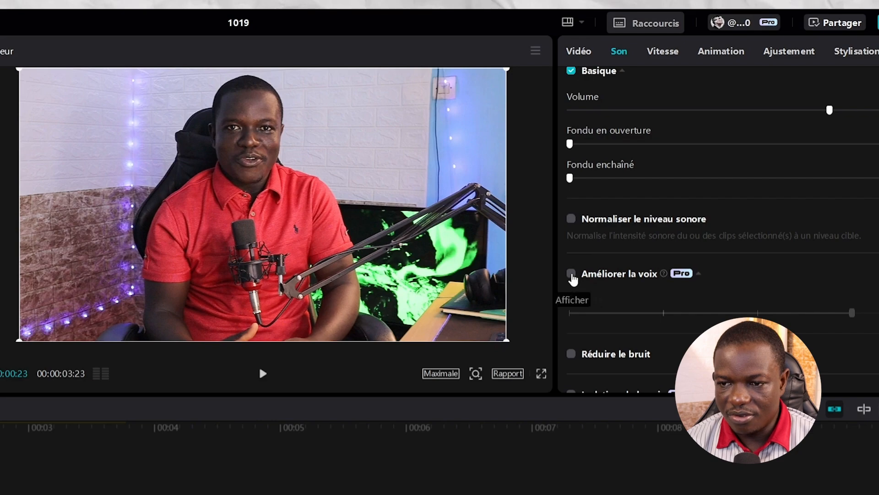
left_click(571, 273)
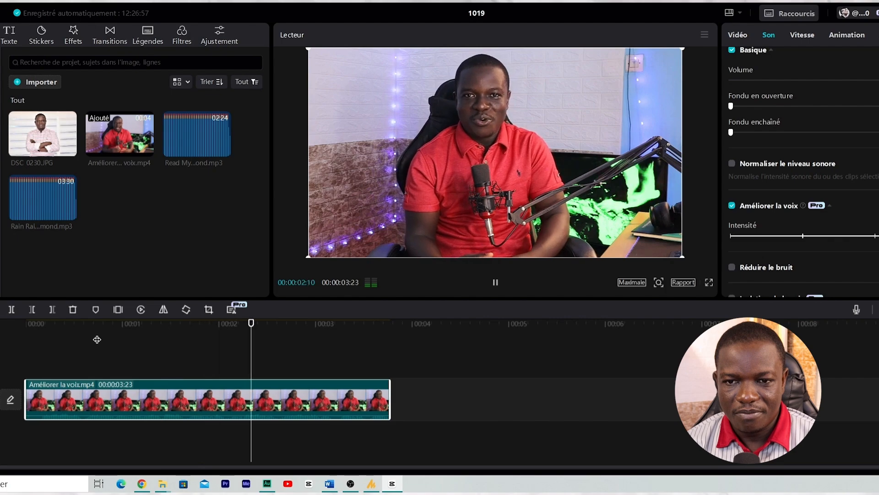
Play the clip from near its beginning to listen to the enhanced voice.
key("space")
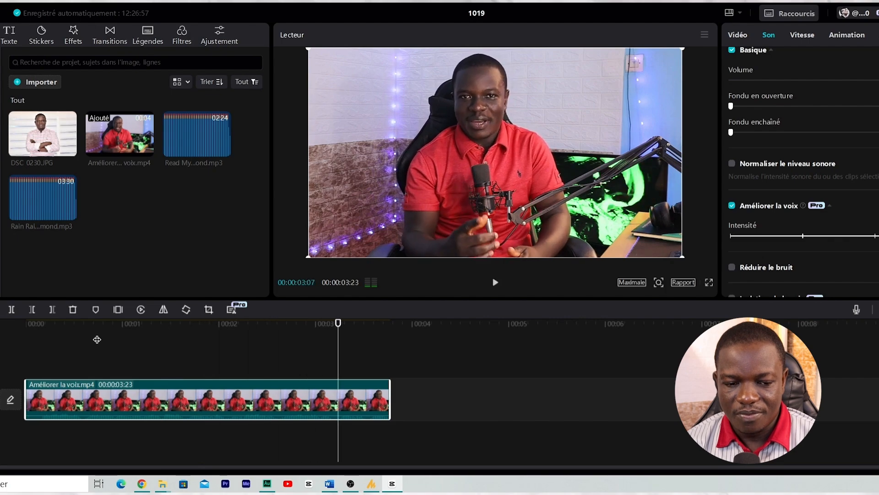
left_click(67, 323)
key("space")
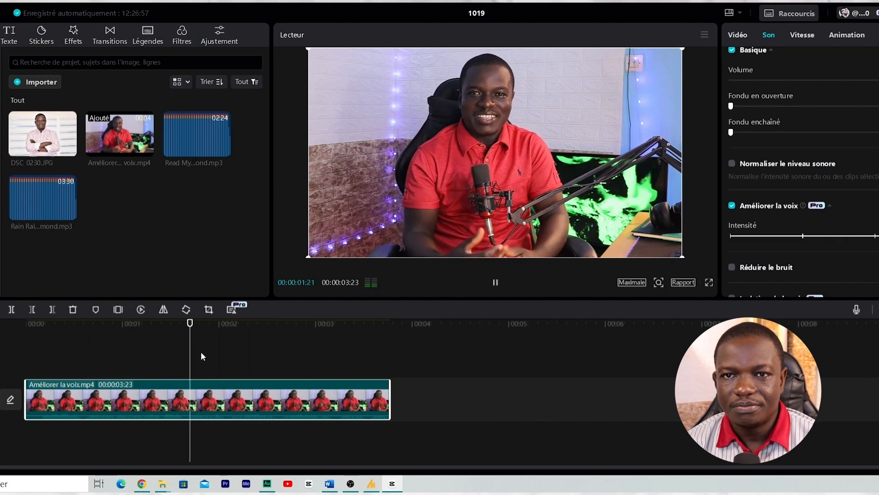
key("space")
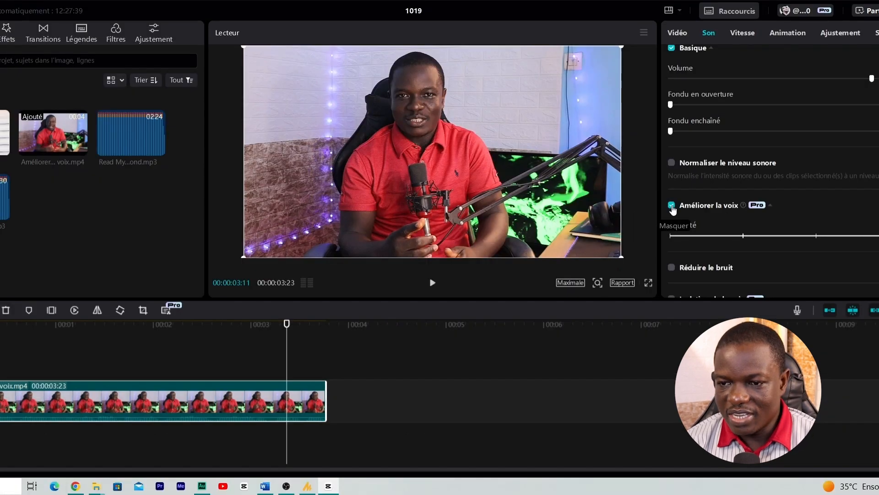
Compare the clip's sound by playing it with Améliorer la voix turned off and again with it turned back on.
left_click(571, 273)
left_click(21, 323)
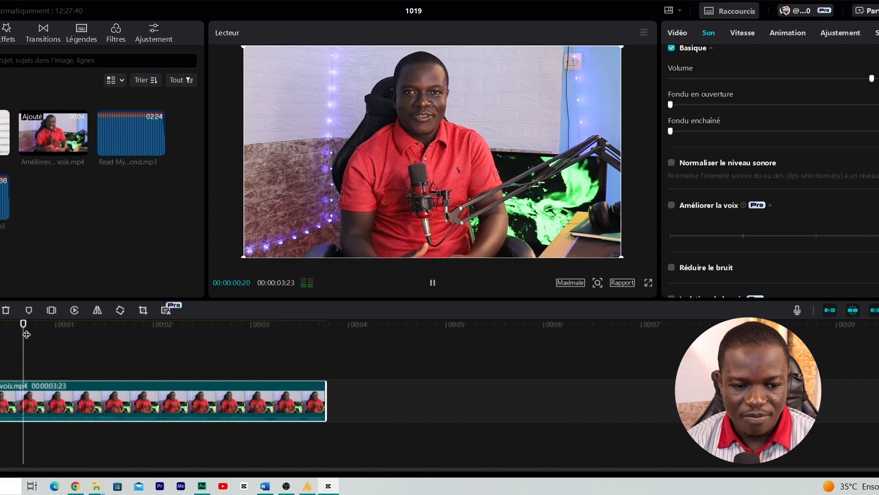
key("space")
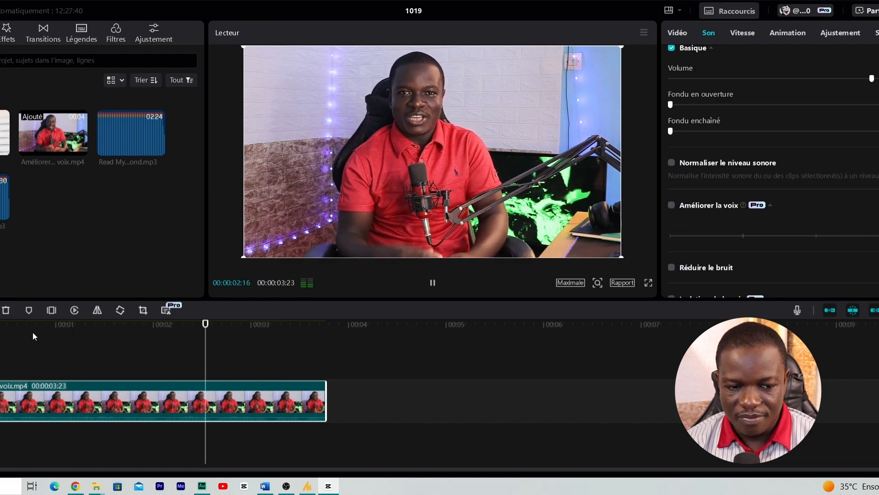
key("space")
left_click(0, 324)
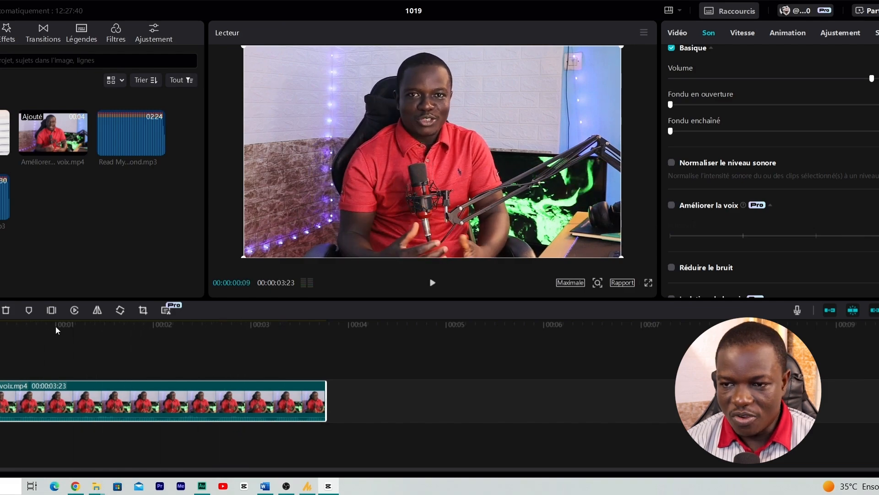
left_click(674, 206)
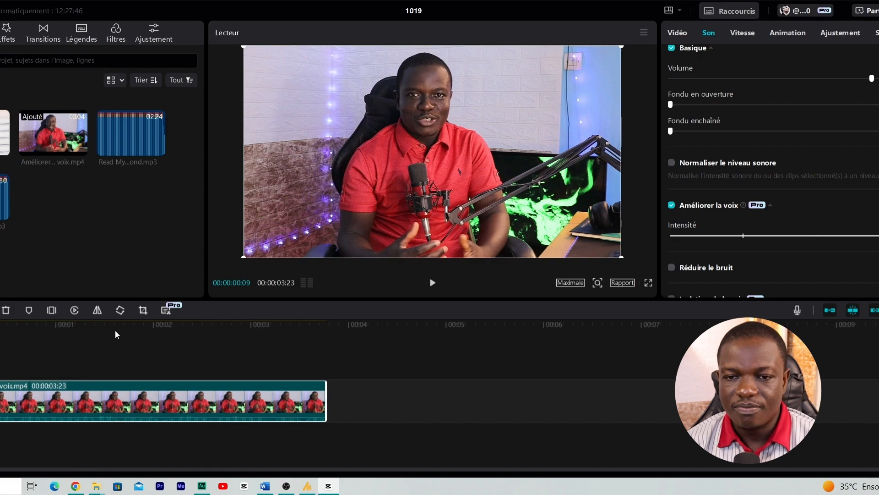
key("space")
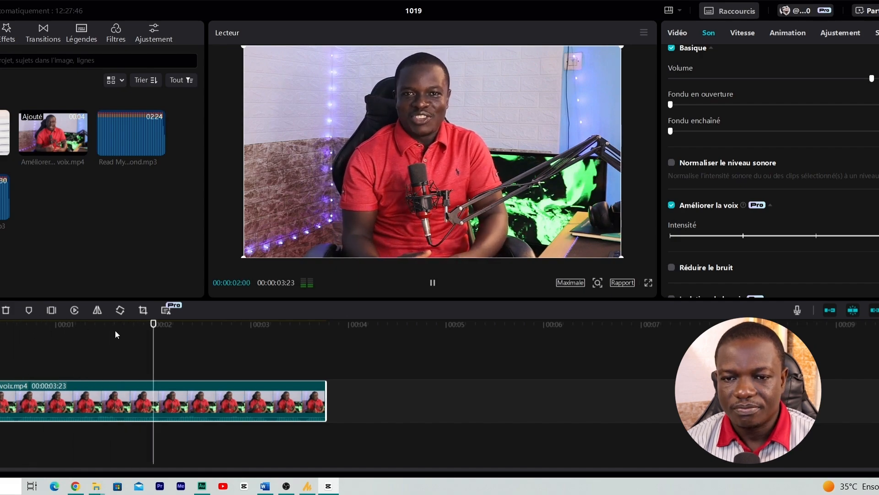
key("space")
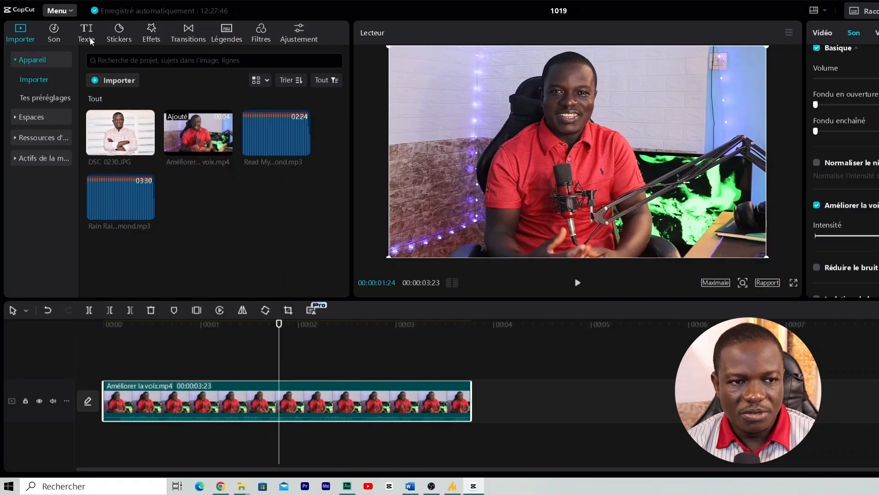
Add a default text clip over the video and adjust its length so that it ends with the video clip.
left_click(91, 41)
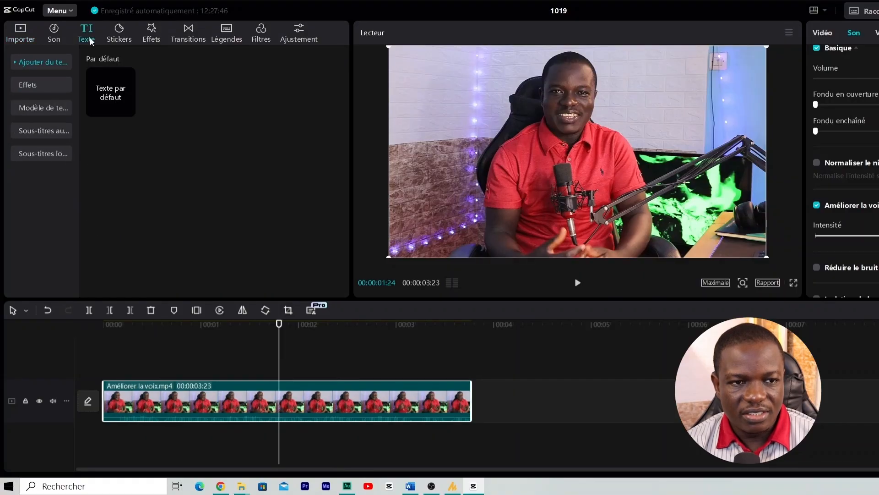
left_click(131, 113)
left_click_drag(572, 369, 396, 369)
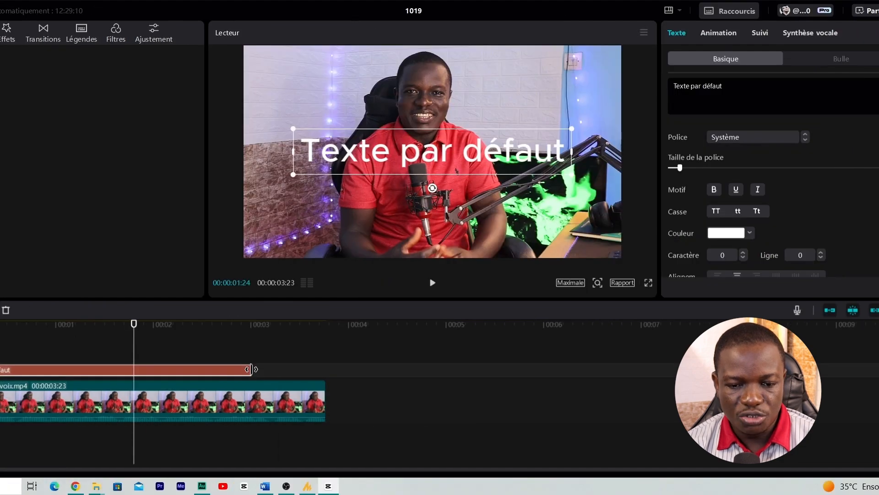
left_click_drag(251, 369, 326, 369)
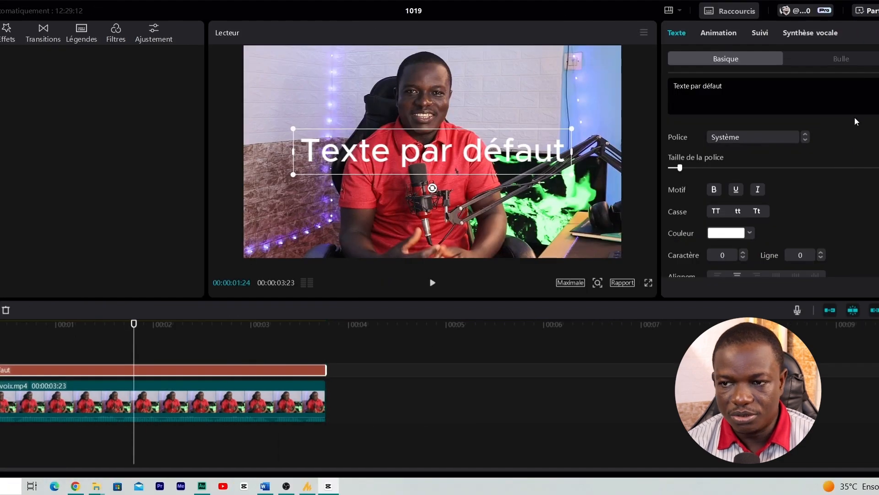
Preview the clip with the text overlay and place the playhead at 00:00:01:25.
left_click(670, 85)
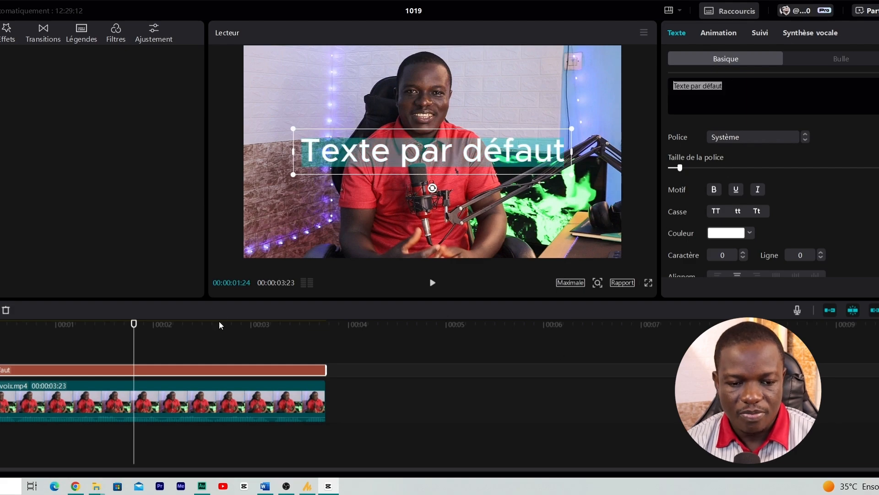
left_click(72, 325)
key("space")
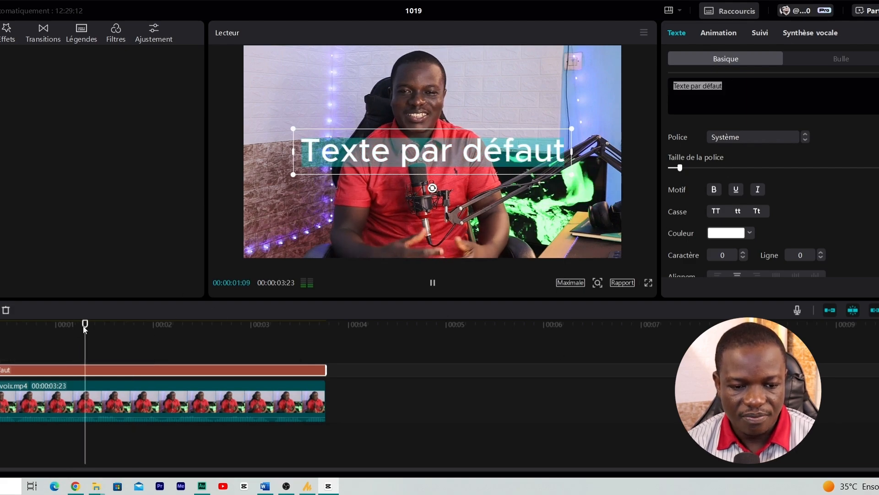
key("space")
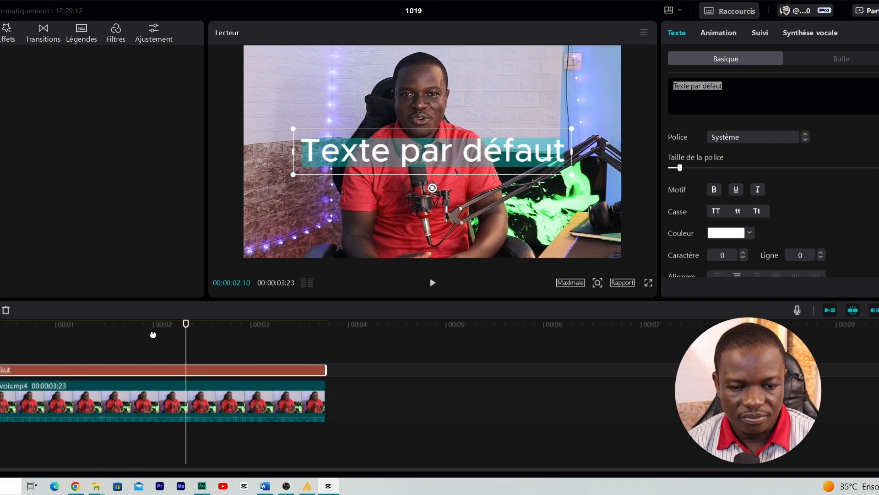
left_click_drag(187, 328, 138, 344)
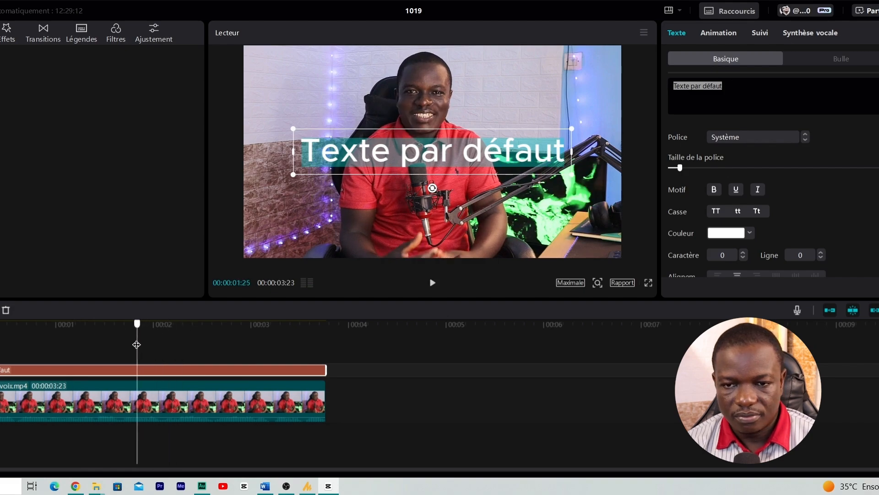
Replace the default text with FIN.
left_click_drag(737, 91, 675, 89)
type("n")
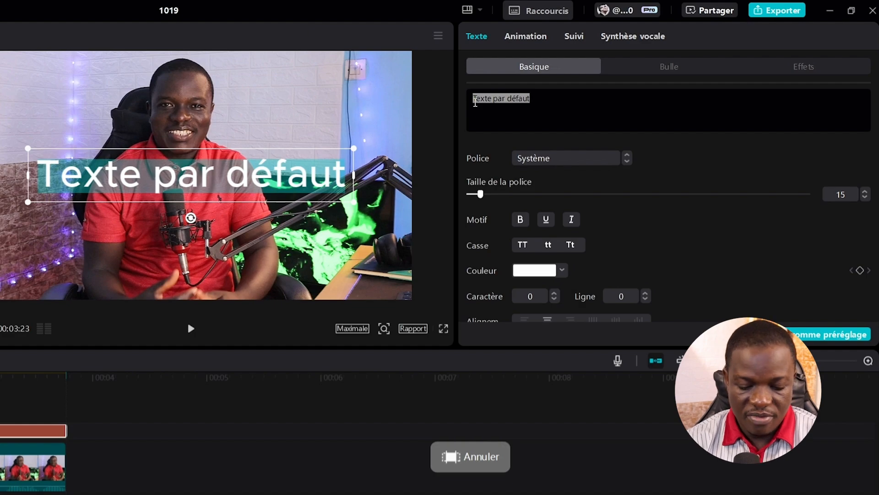
type("FIN")
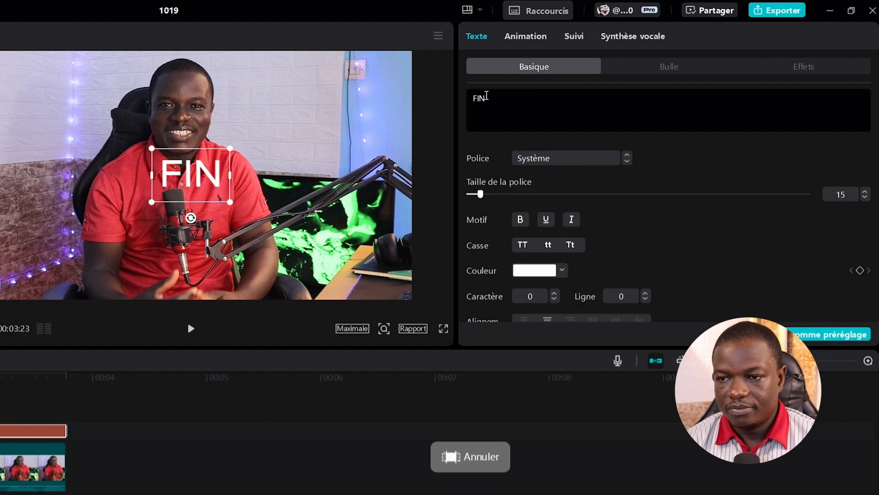
Set the FIN text's font to ZY Resolve and enlarge it until the letters cover most of the frame.
left_click(549, 164)
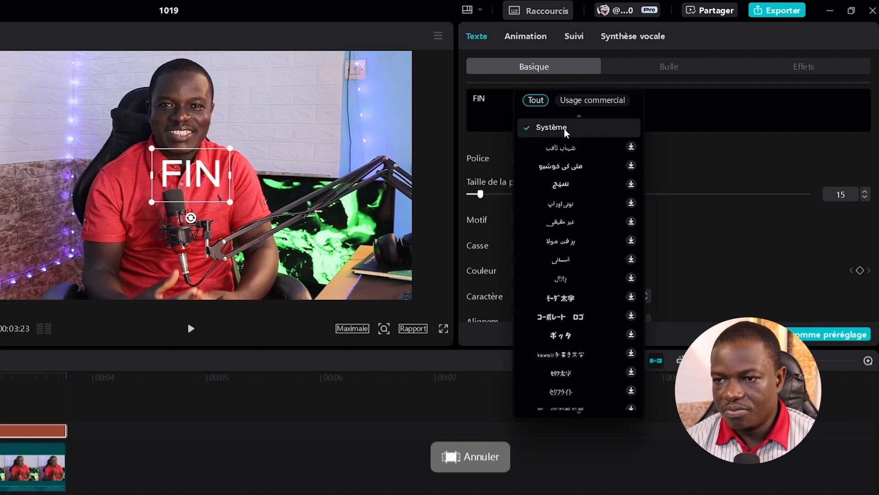
scroll(554, 198, "up", 5)
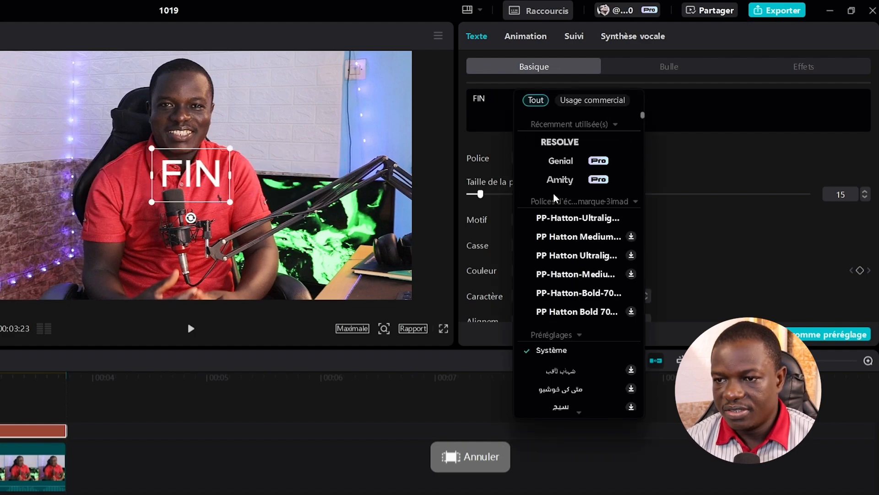
left_click(563, 143)
left_click_drag(480, 195, 526, 194)
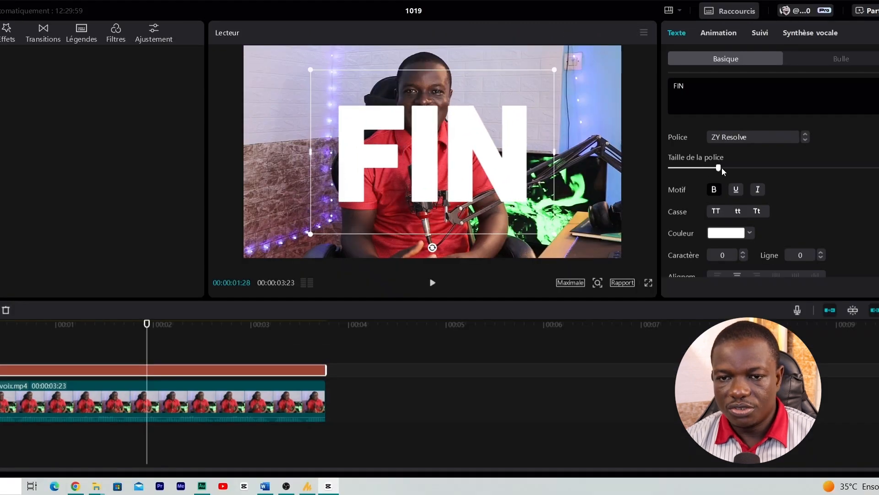
left_click_drag(722, 168, 740, 168)
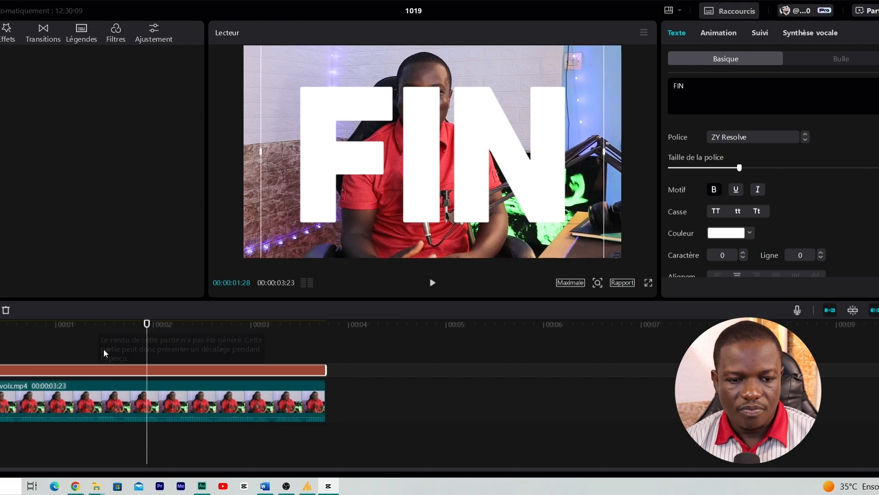
Place an aligned copy of the video clip on the track above the FIN text and apply automatic background removal to the copy.
left_click(84, 392)
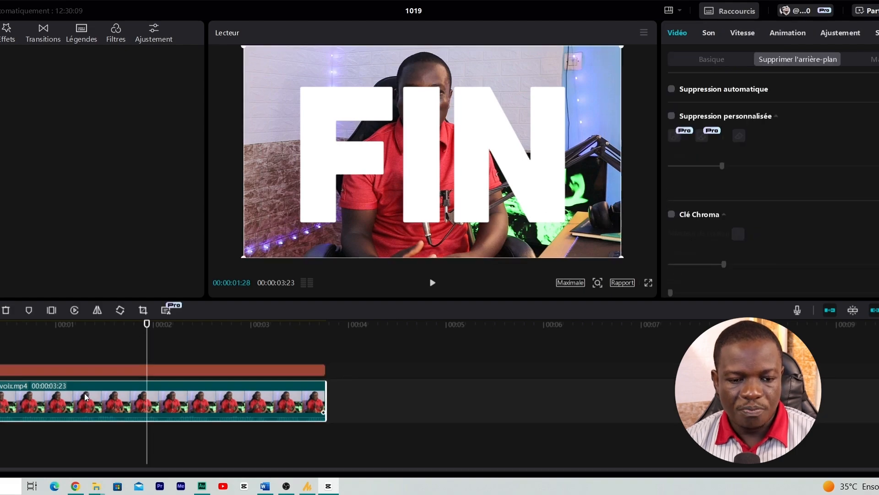
left_click_drag(84, 393, 87, 337)
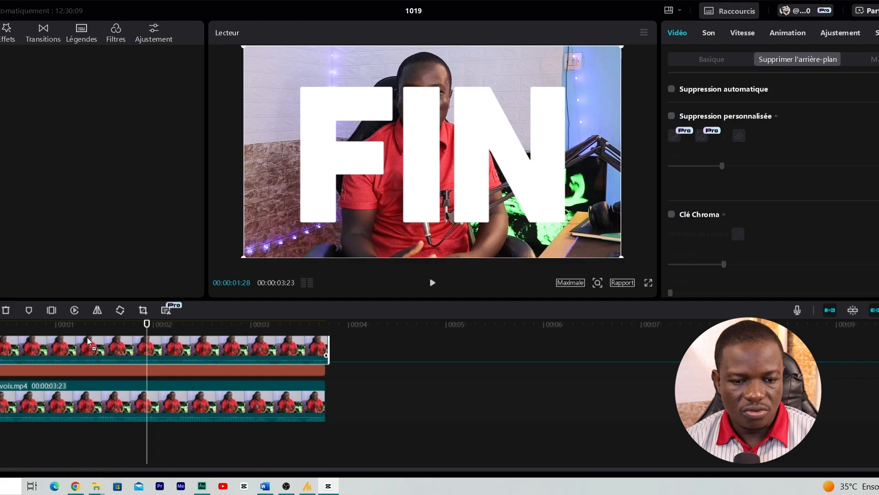
left_click_drag(87, 337, 87, 337)
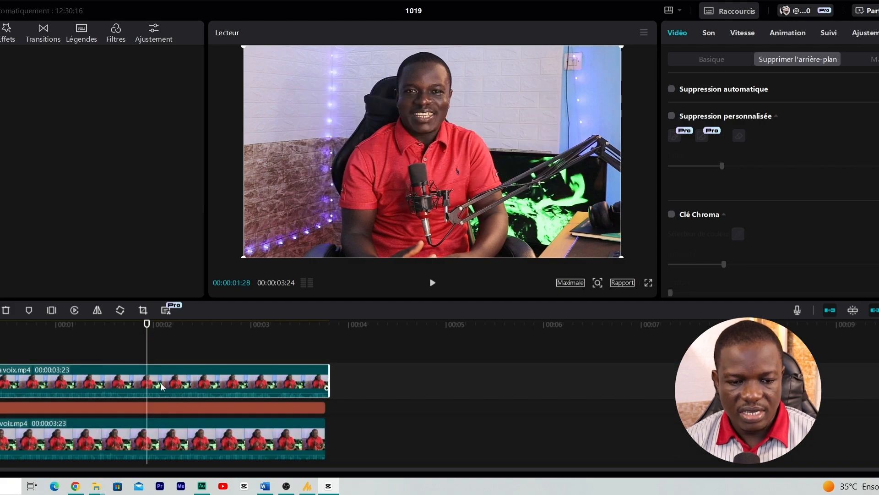
left_click_drag(161, 383, 151, 383)
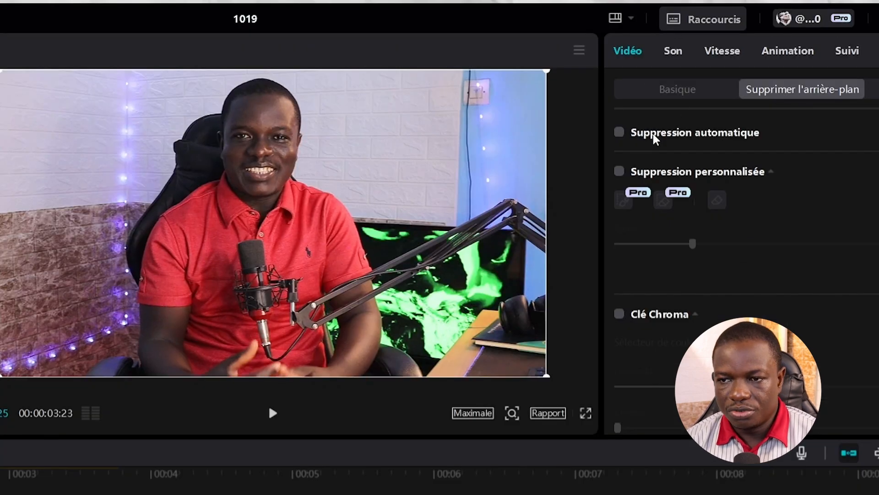
left_click(619, 133)
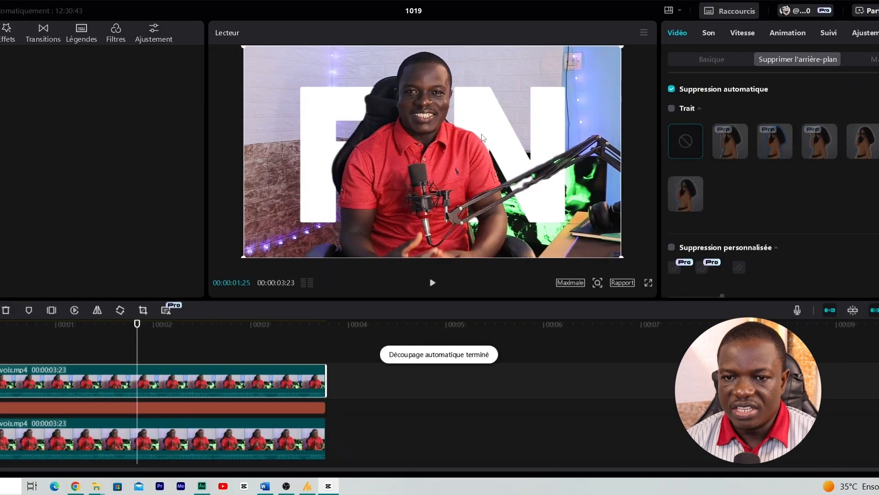
Enlarge the FIN text slightly so the letters span more of the frame behind the speaker.
left_click(142, 404)
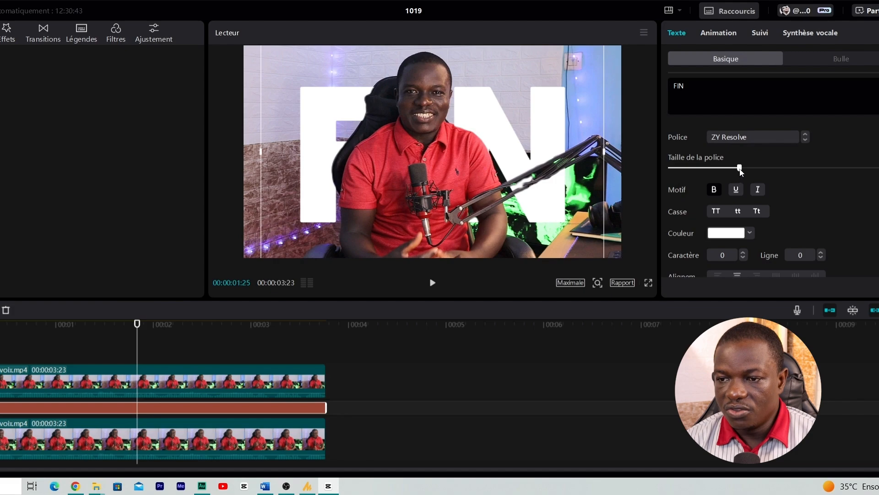
mouse_move(740, 167)
left_mouse_down()
mouse_move(754, 168)
mouse_move(747, 167)
left_mouse_up()
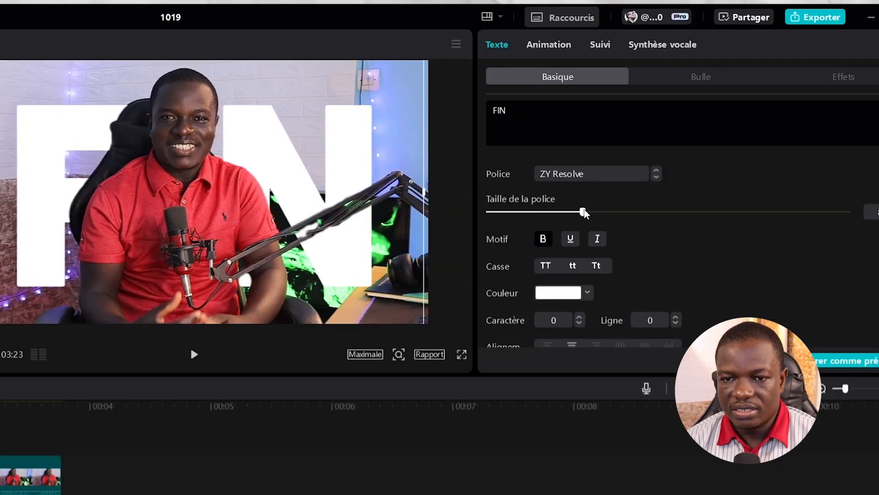
left_click_drag(584, 212, 591, 212)
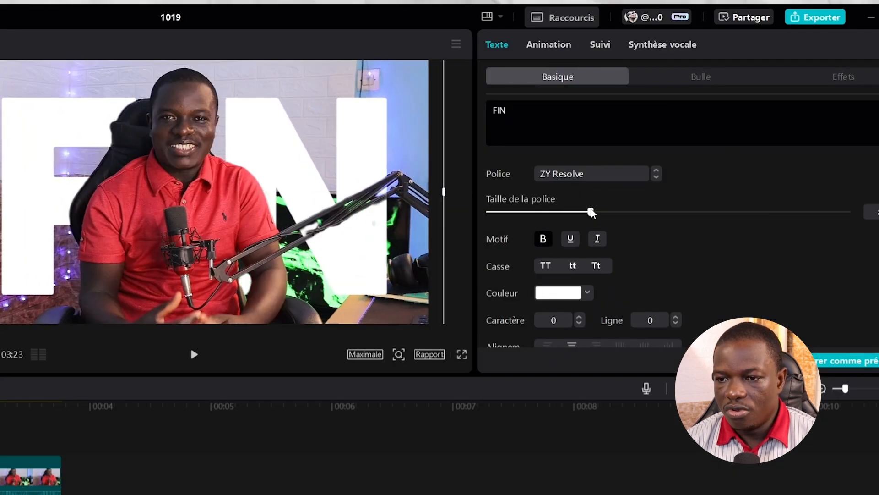
Try brown, olive, yellow, orange and crimson fills on the FIN text, and restore the white colour.
left_click(557, 293)
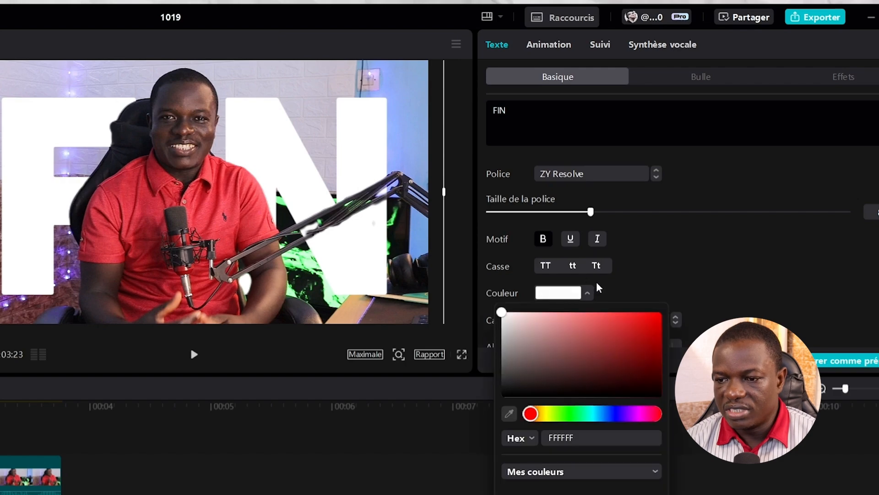
left_click_drag(579, 349, 560, 367)
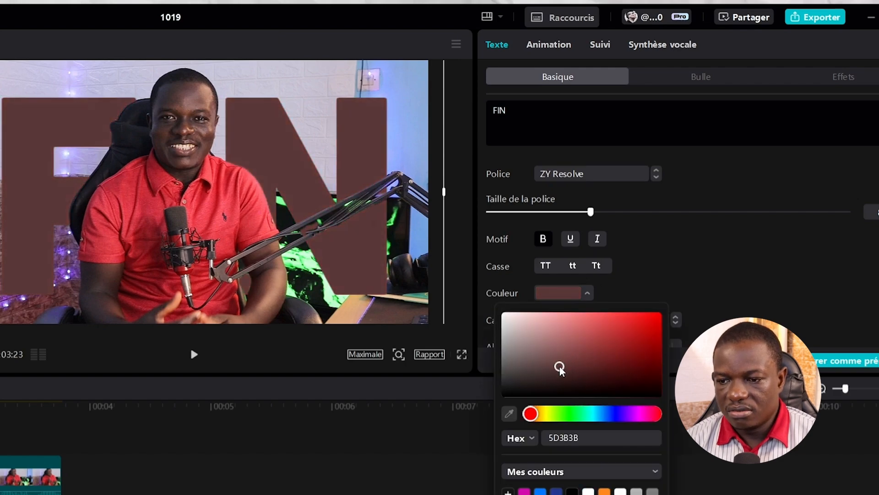
left_click(551, 414)
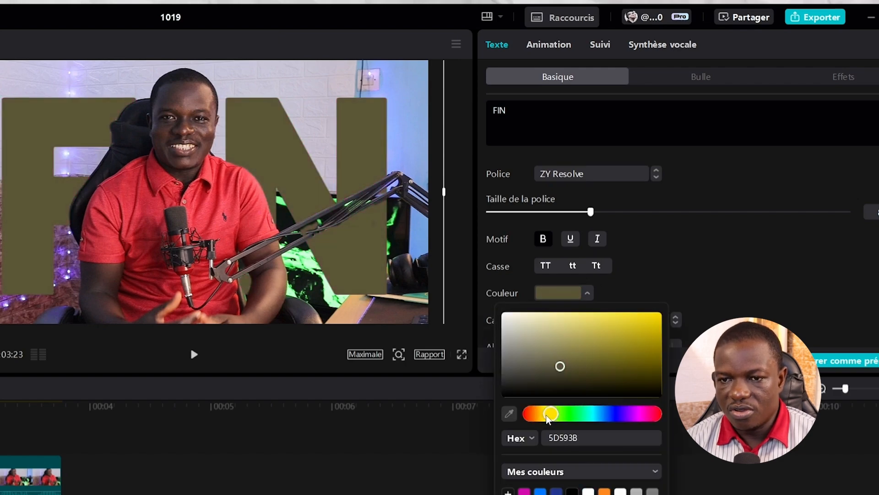
left_click(652, 316)
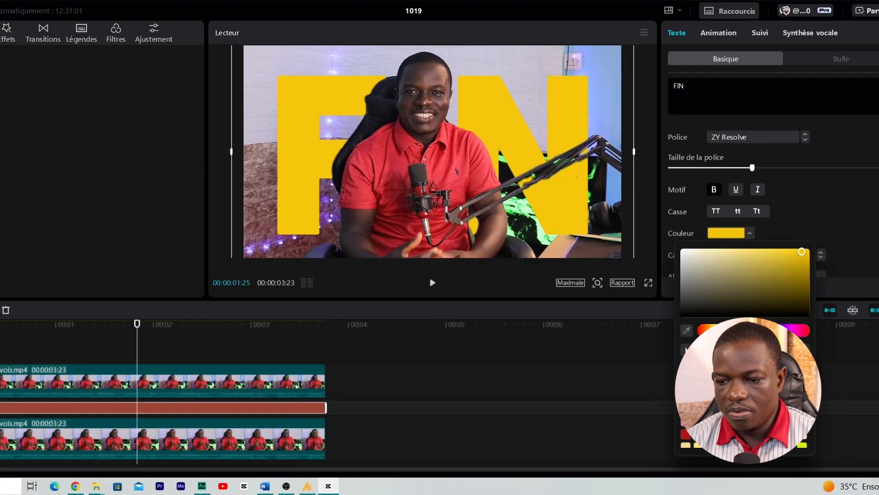
left_click(604, 491)
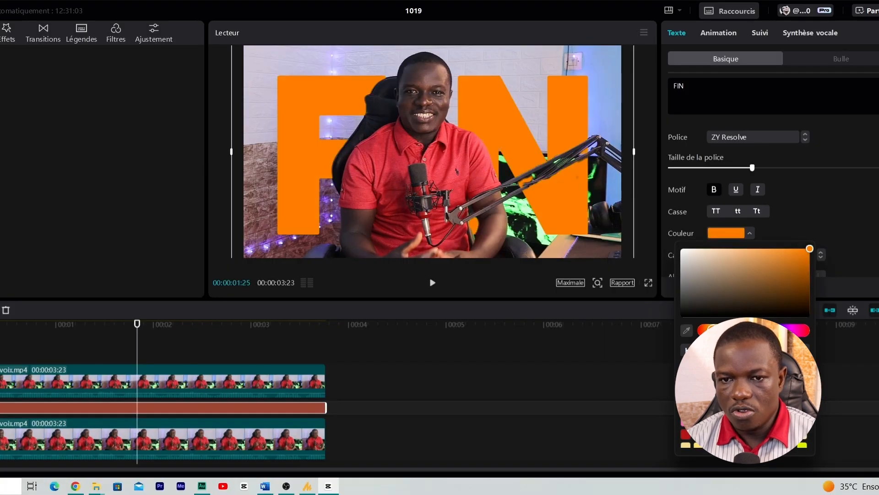
left_click(773, 422)
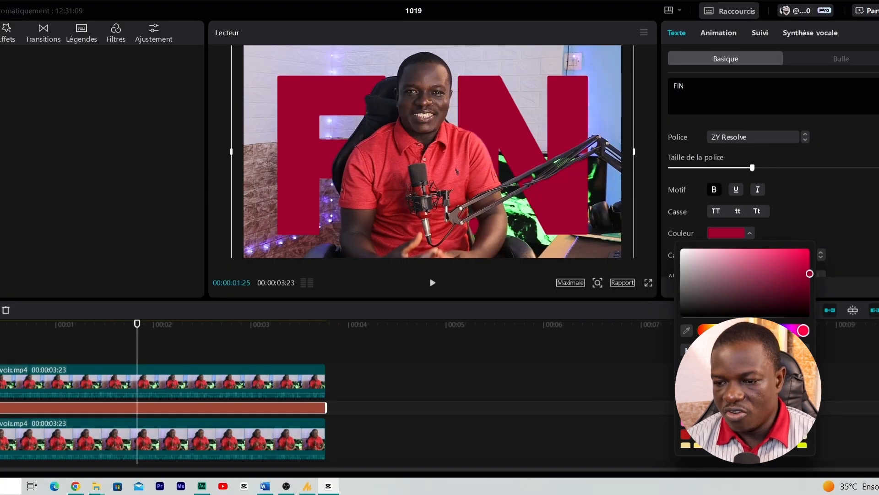
left_click(686, 389)
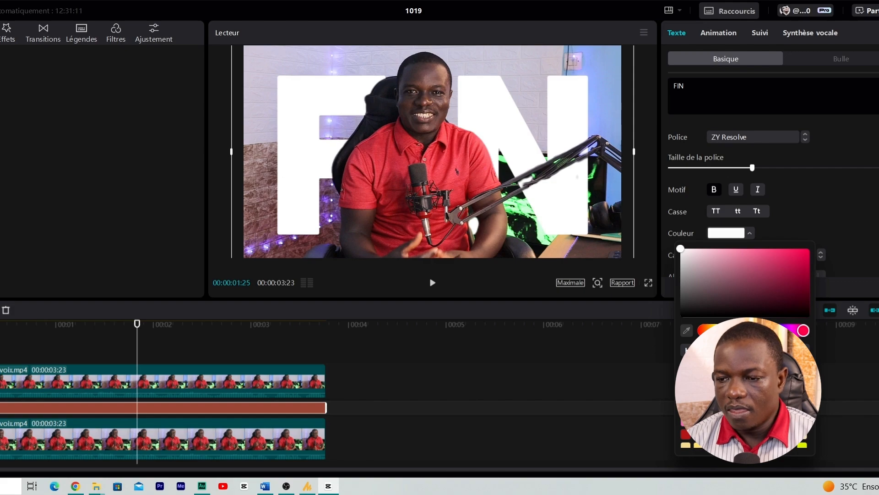
left_click(839, 198)
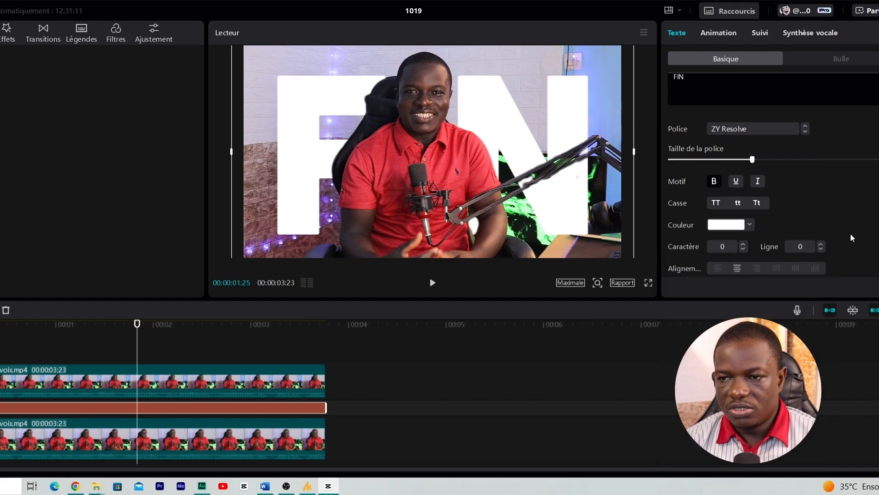
Apply the Saut loop animation to the FIN text, raise its Vitesse setting and preview the motion.
scroll(851, 233, "down", 2)
scroll(850, 233, "up", 2)
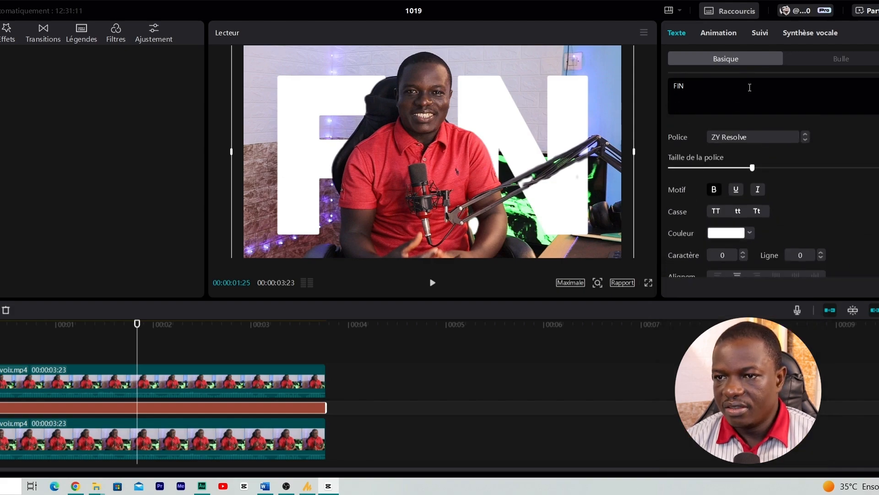
left_click(716, 35)
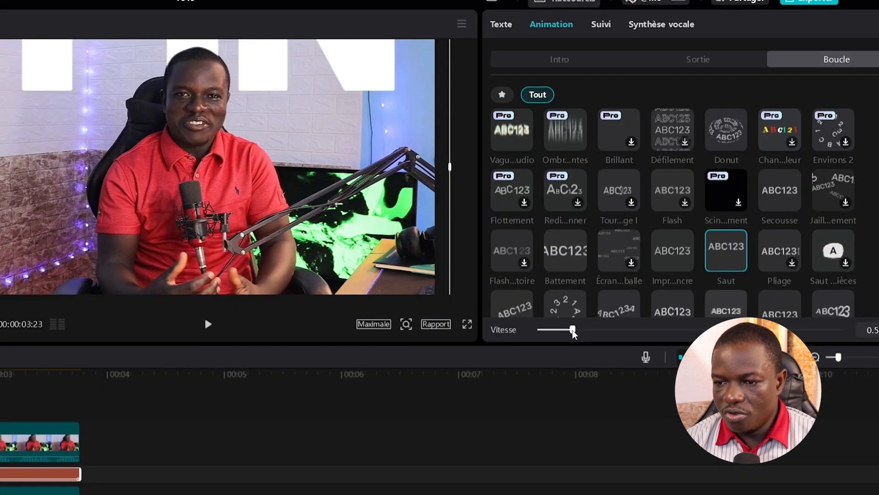
left_click_drag(573, 330, 704, 329)
left_click(208, 324)
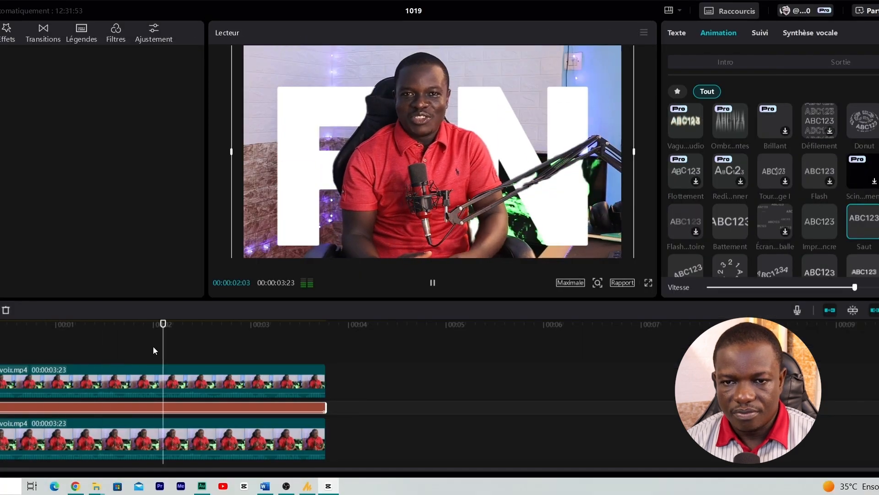
key("space")
Trim the FIN text so it starts at 00:00:01:19 and ends just after the two-second mark.
left_click_drag(202, 325, 120, 326)
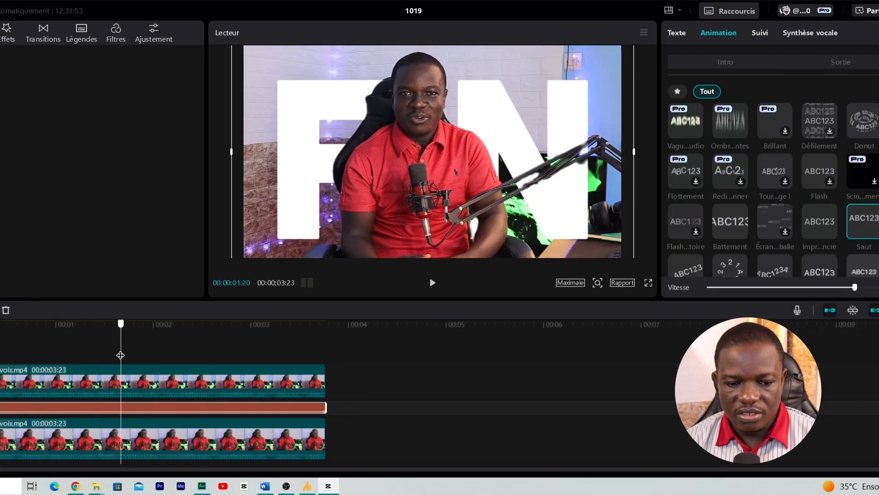
mouse_move(252, 328)
left_mouse_down()
mouse_move(243, 329)
mouse_move(268, 325)
mouse_move(260, 340)
left_mouse_up()
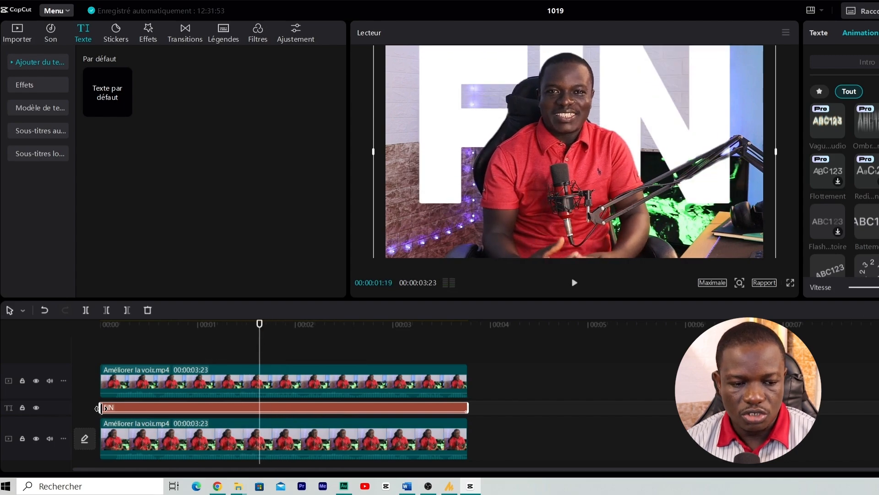
left_click_drag(99, 407, 259, 407)
left_click_drag(468, 407, 302, 407)
Play the video from just before the shortened FIN text to check its timing.
left_click(188, 347)
key("space")
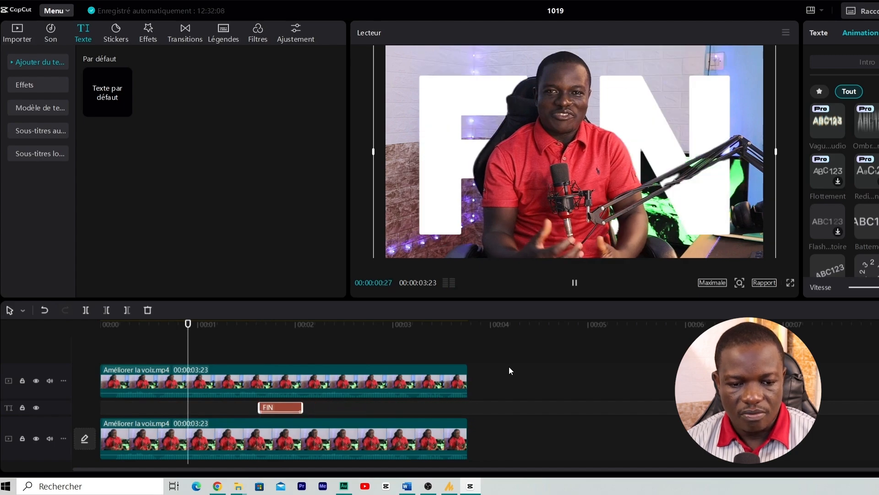
key("space")
Set the player's preview quality to Haute qualité.
left_click(712, 283)
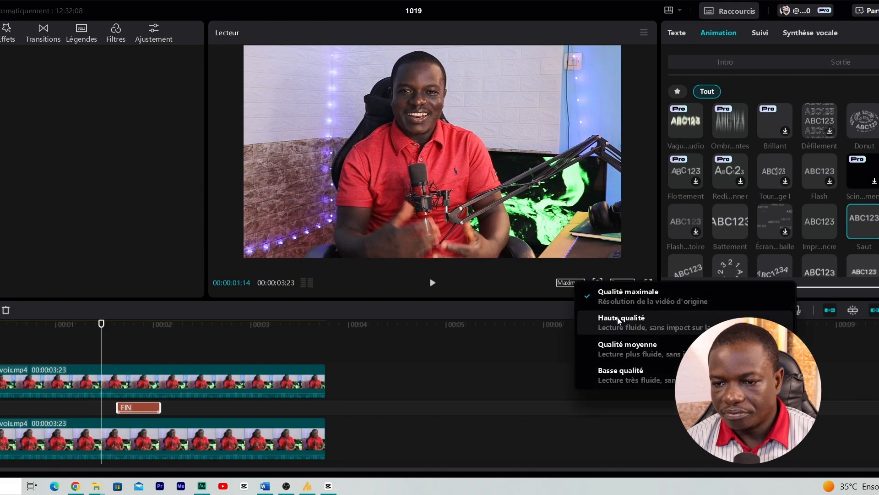
left_click(751, 317)
left_click(574, 282)
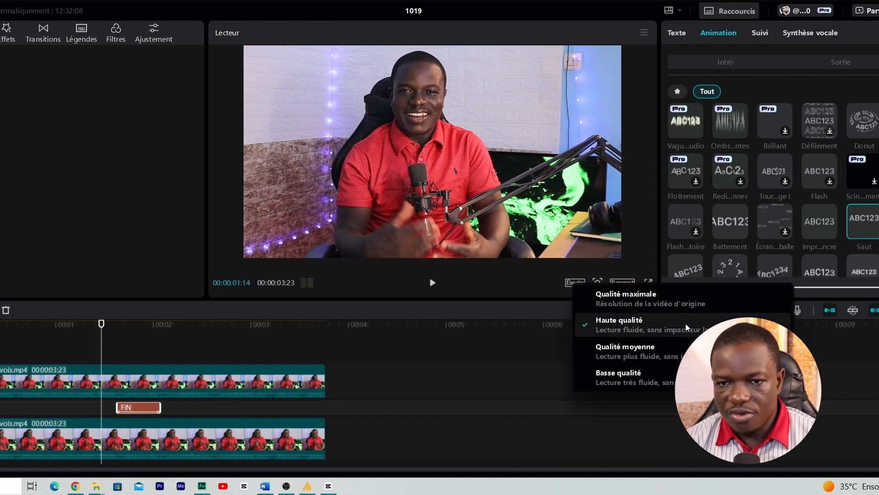
left_click(641, 326)
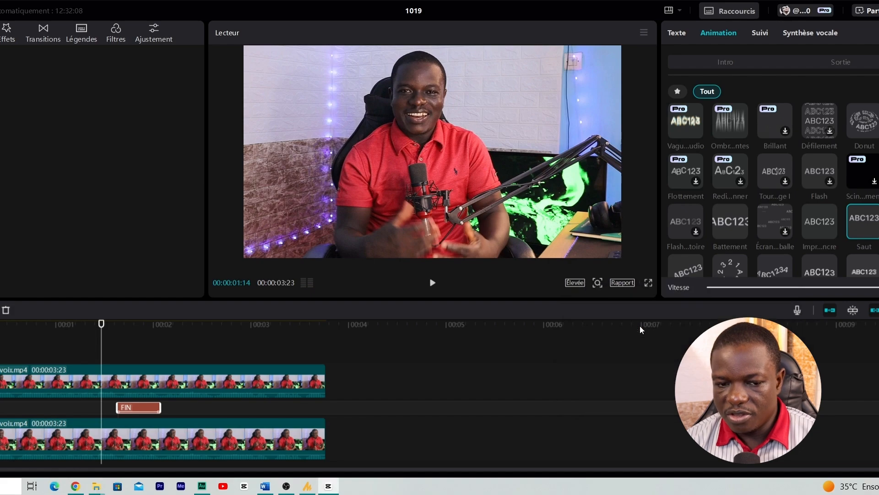
Replay the section around the FIN text twice, starting near the one-second mark.
left_click(59, 324)
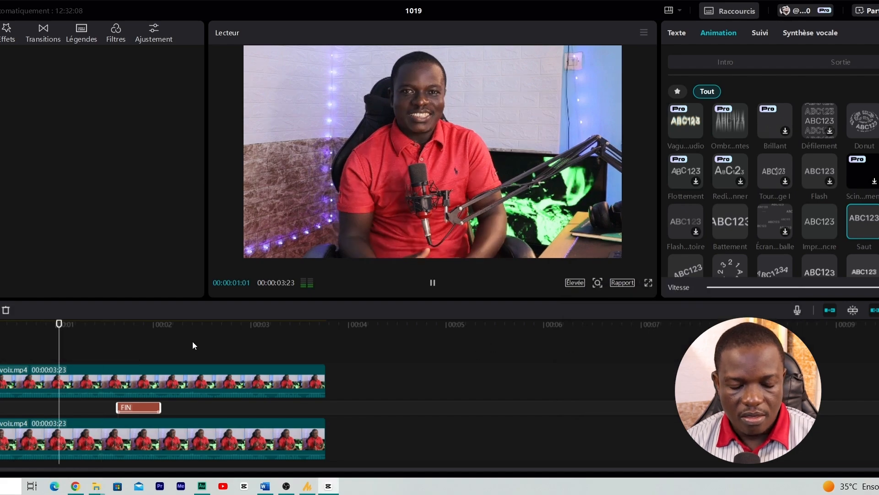
key("space")
key("space")
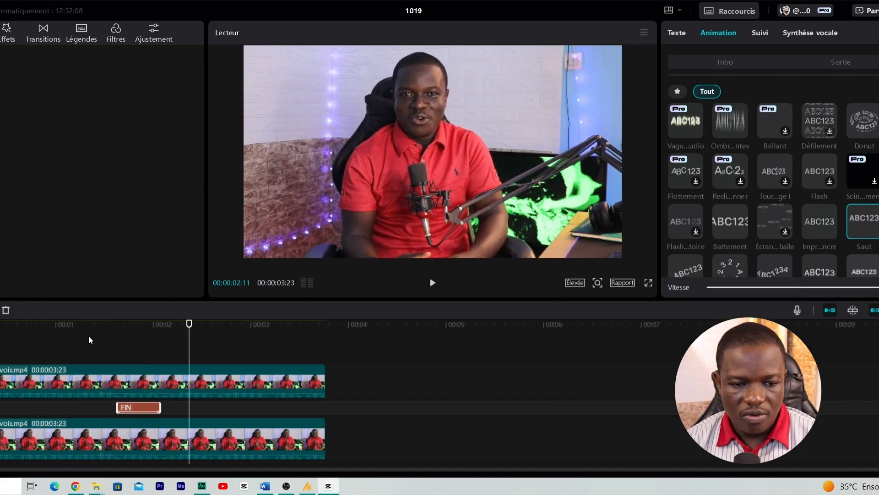
left_click(54, 323)
key("space")
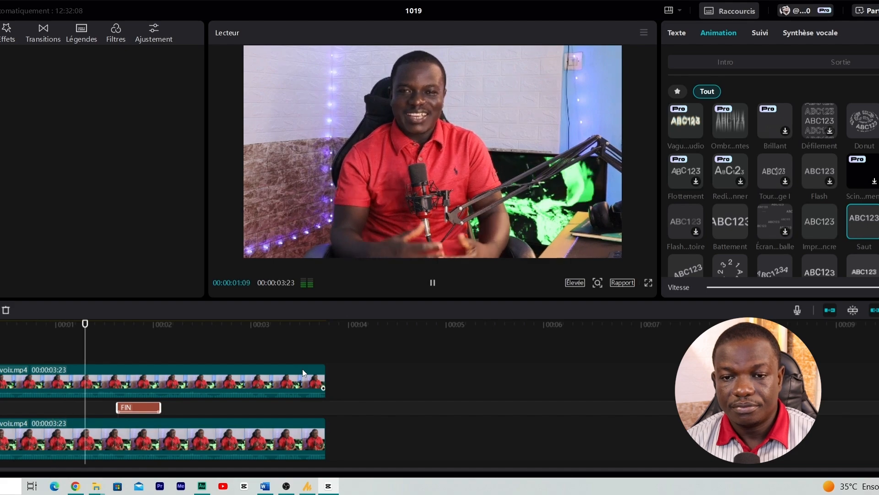
key("space")
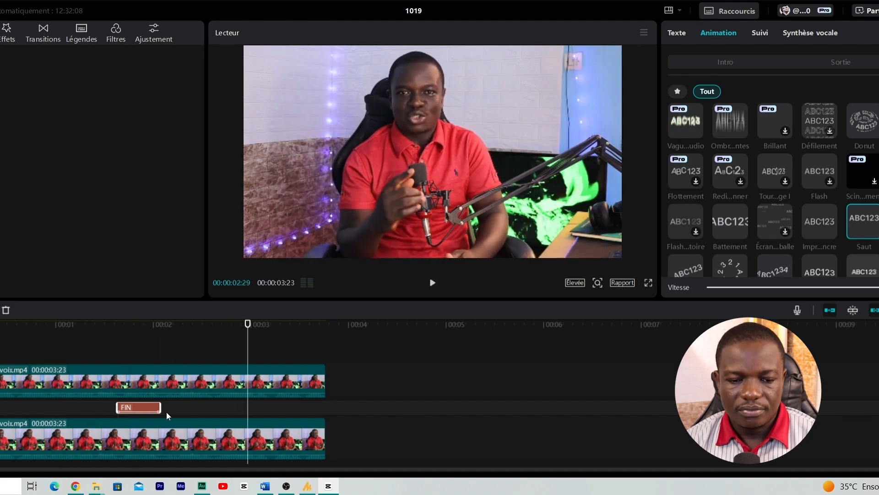
Extend the end of the FIN text to about 00:00:02:08 and preview the result from before the text.
left_click_drag(161, 408, 183, 408)
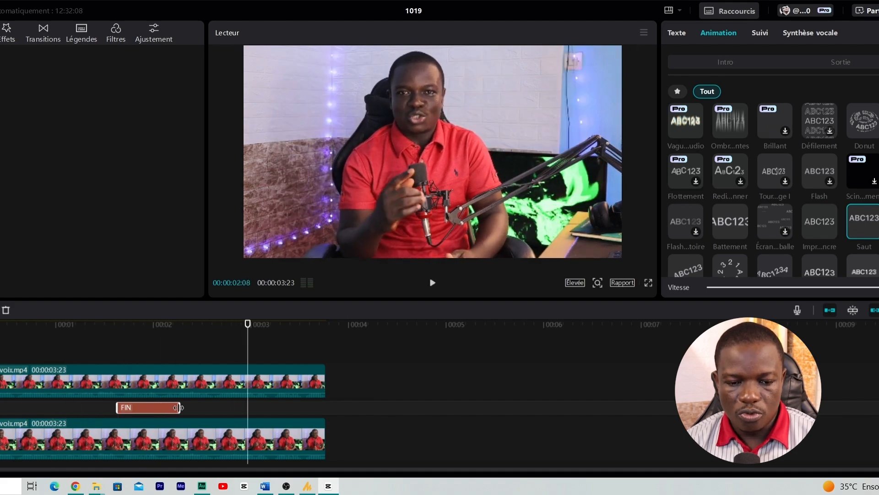
left_click(72, 328)
key("space")
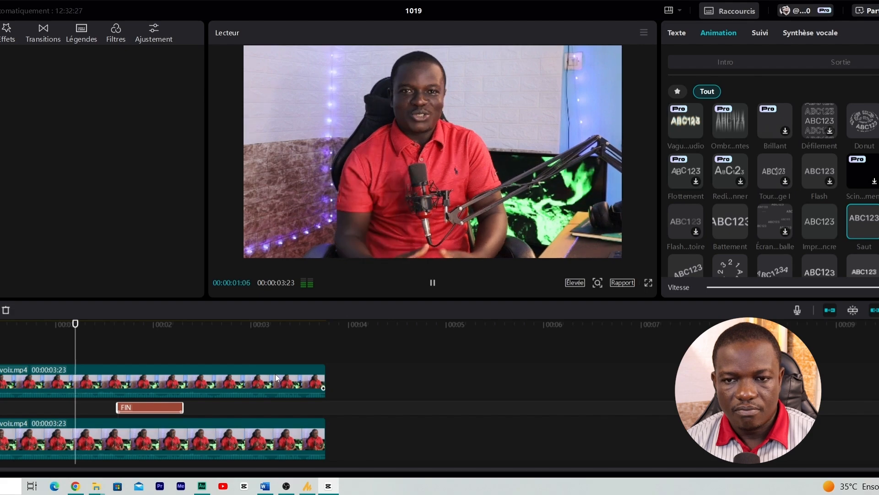
key("space")
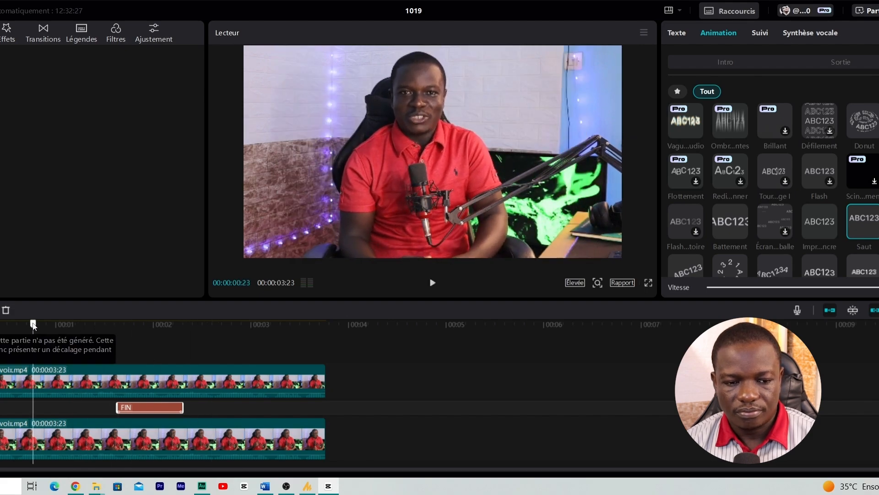
key("Home")
key("space")
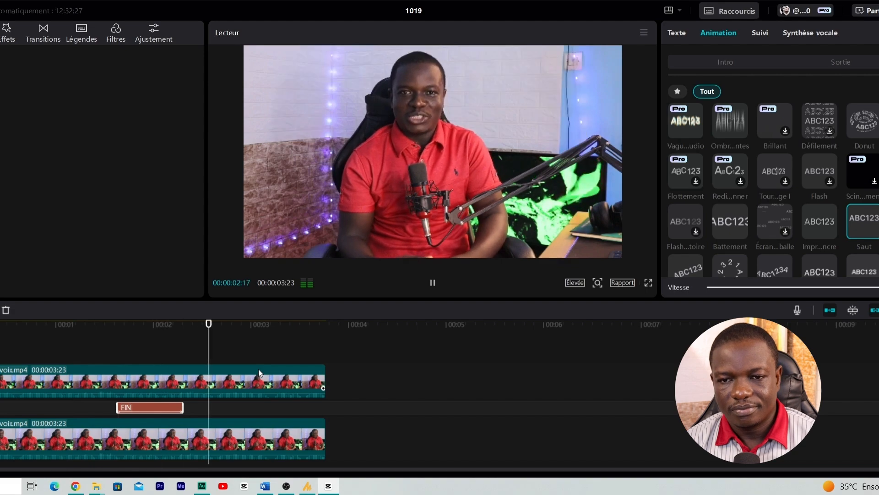
key("space")
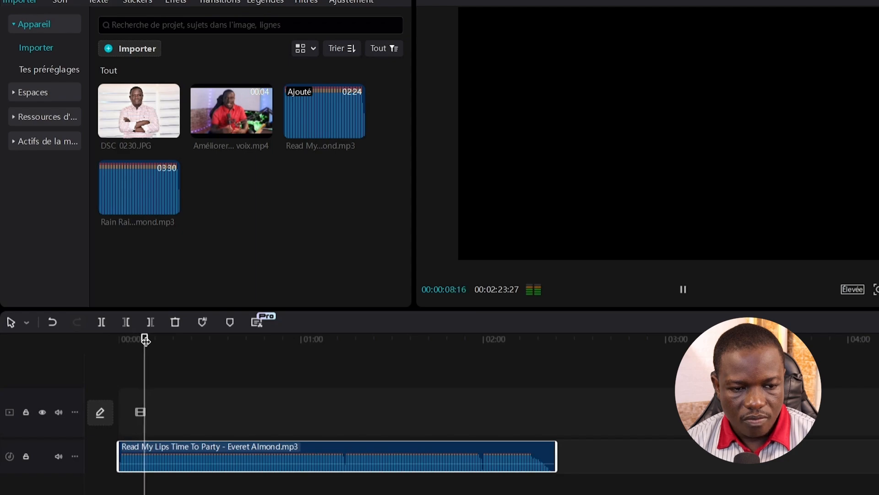
Cut the first 00:00:15:03 from the Read My Lips Time To Party music and move the remainder to the timeline start.
left_click_drag(145, 341, 164, 338)
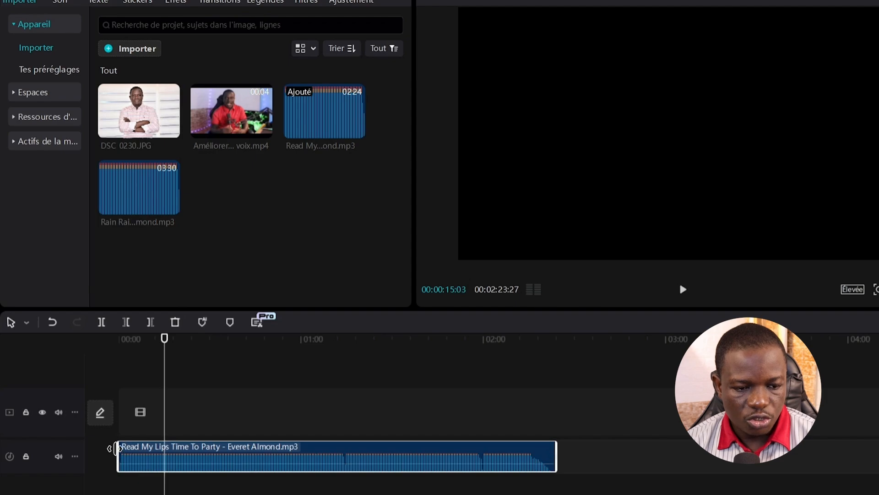
left_click_drag(115, 448, 160, 452)
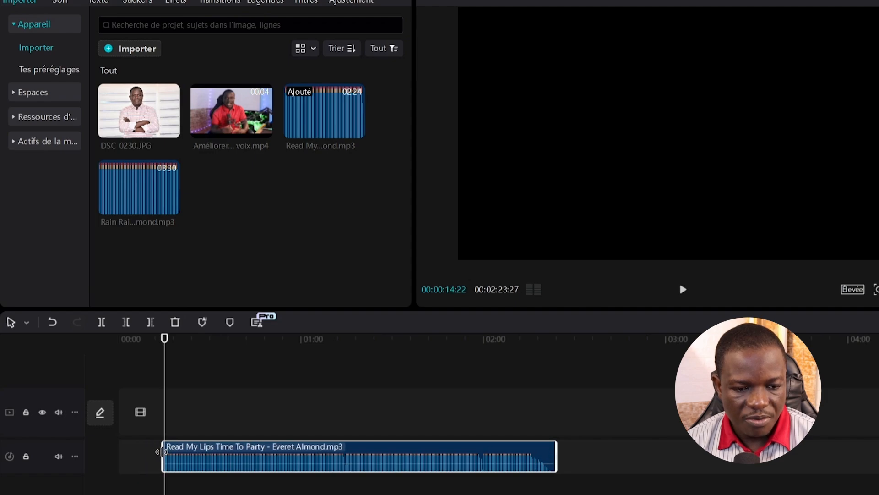
left_click_drag(215, 452, 174, 453)
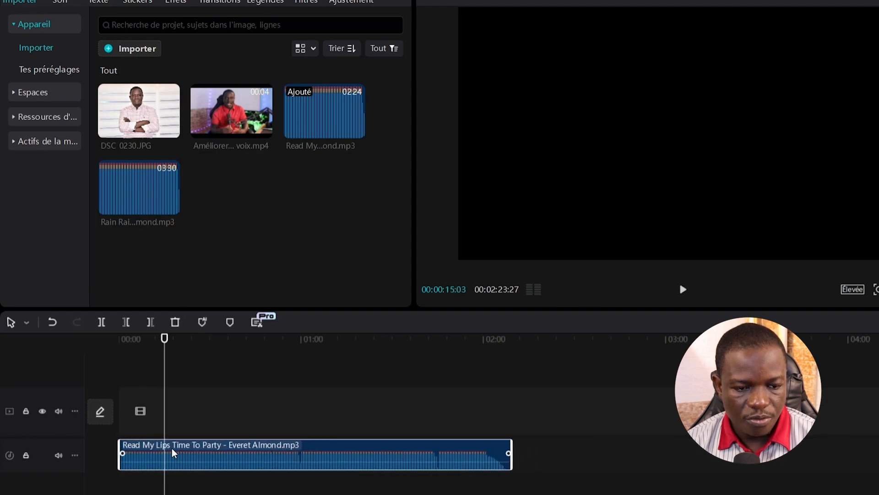
Preview the trimmed music from its beginning and shorten its end so it lasts just over seven seconds.
key("Home")
key("space")
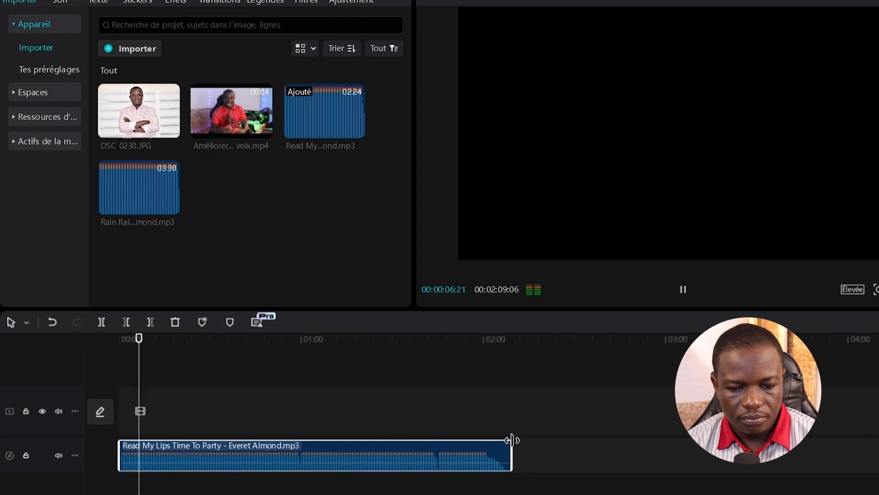
key("space")
left_click_drag(512, 451, 140, 461)
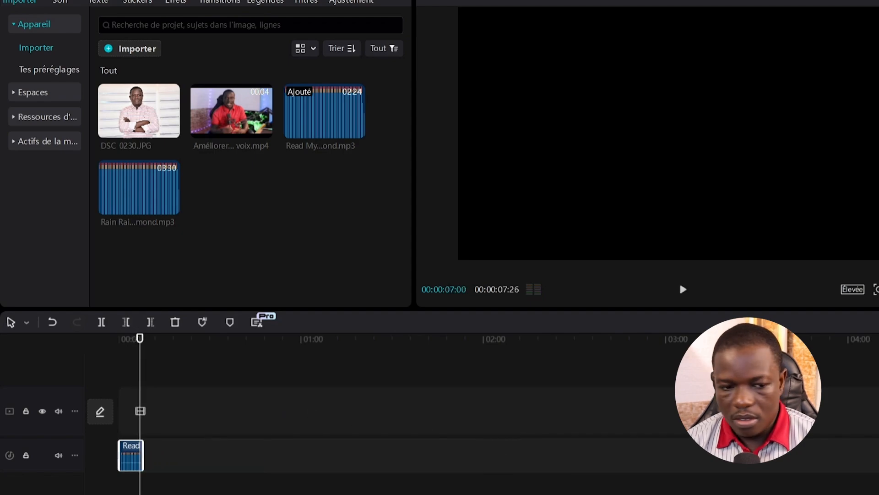
key("shift+z")
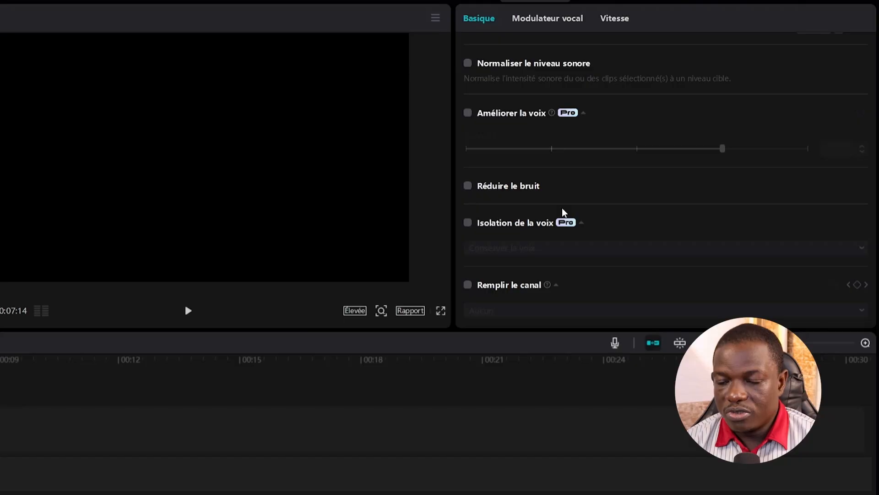
Enable voice isolation on the trimmed music with Conserver la voix and preview the clip from its beginning.
scroll(544, 110, "up", 3)
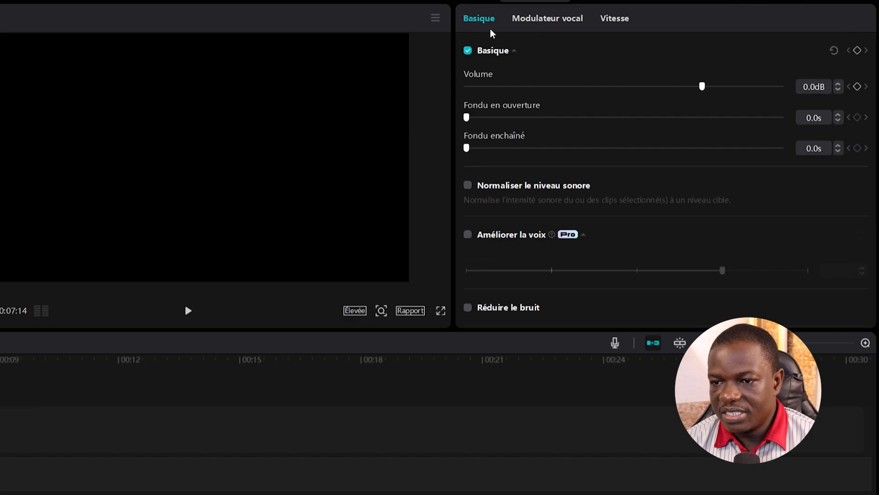
scroll(529, 190, "down", 5)
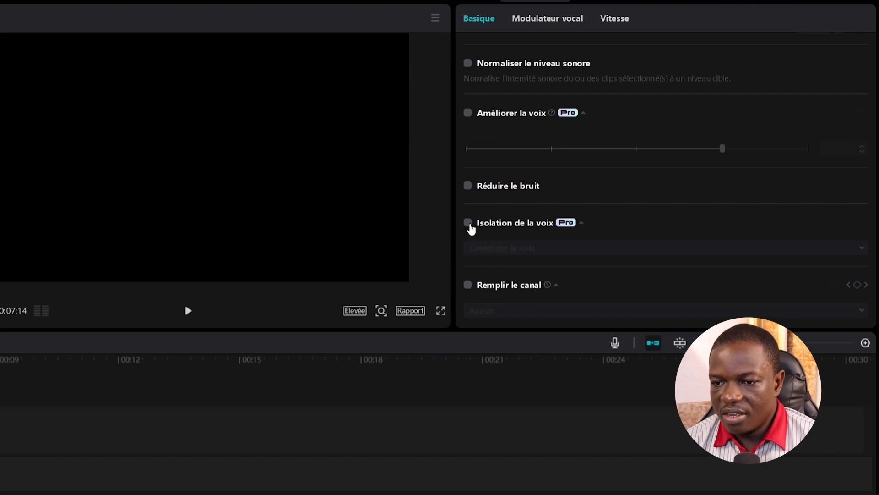
left_click(468, 223)
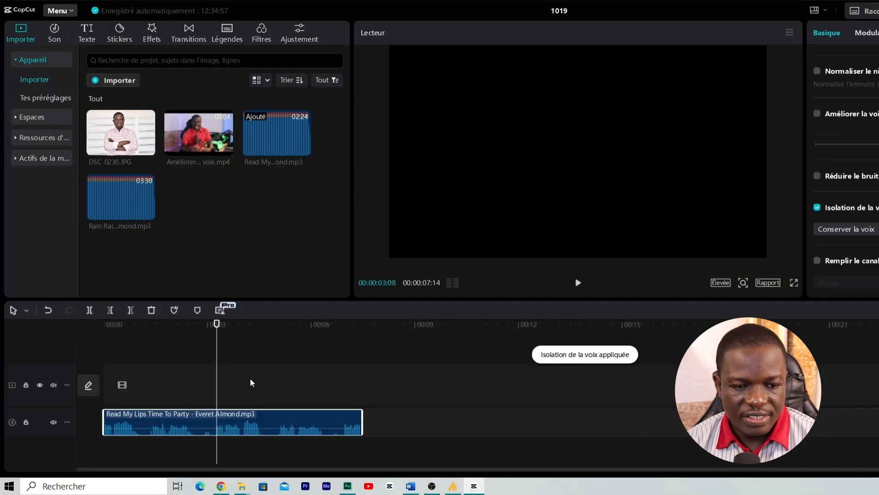
left_click_drag(213, 326, 90, 344)
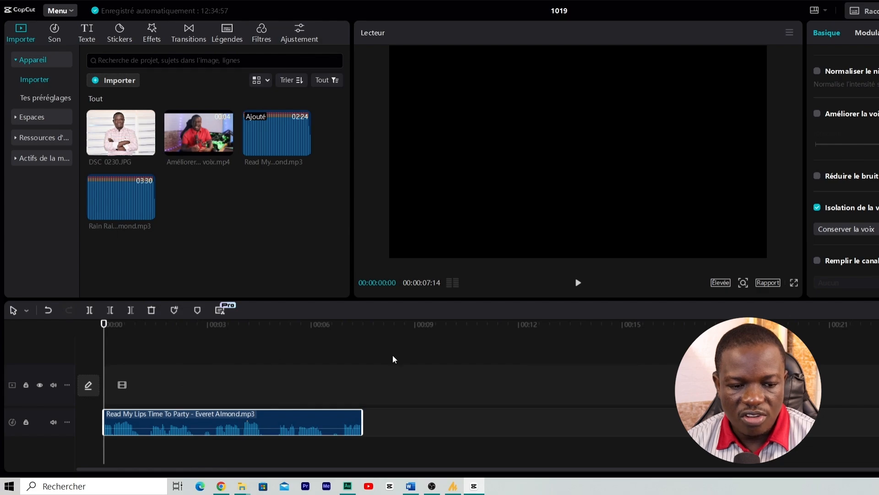
key("space")
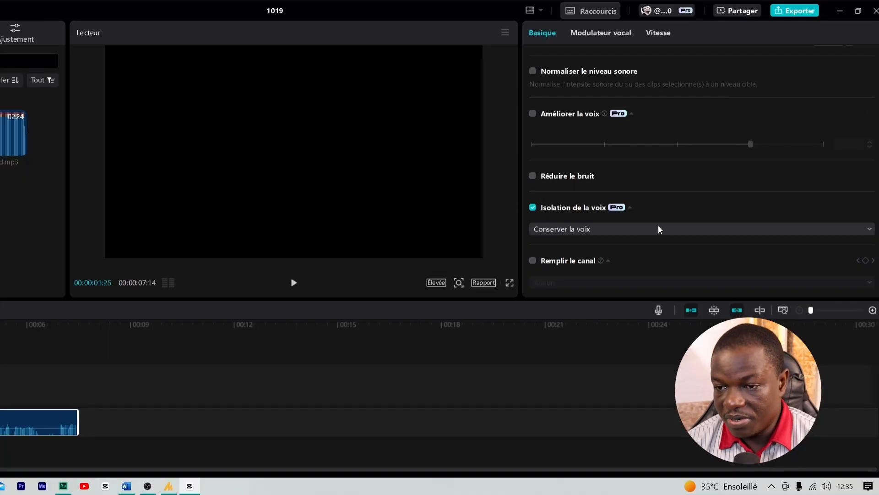
Switch the music's voice isolation to Supprimer la voix and preview the clip from its beginning.
left_click(658, 228)
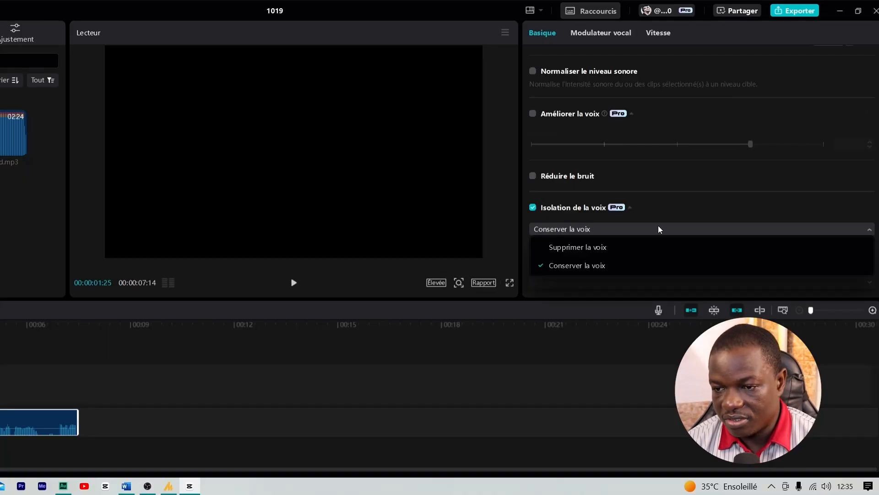
left_click(579, 248)
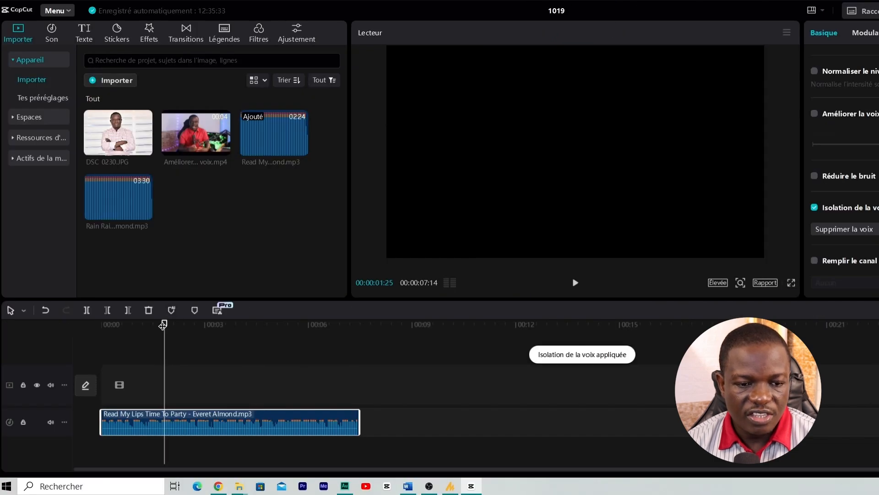
left_click_drag(162, 325, 35, 343)
key("space")
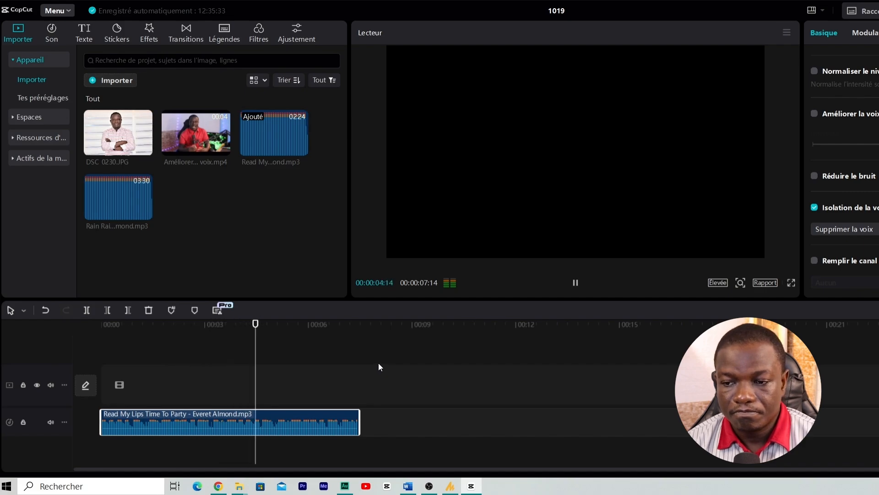
left_click(138, 332)
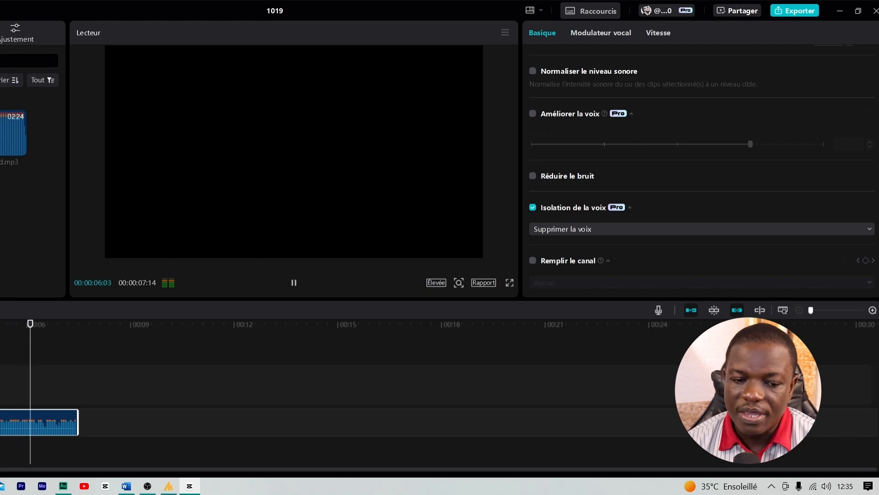
key("space")
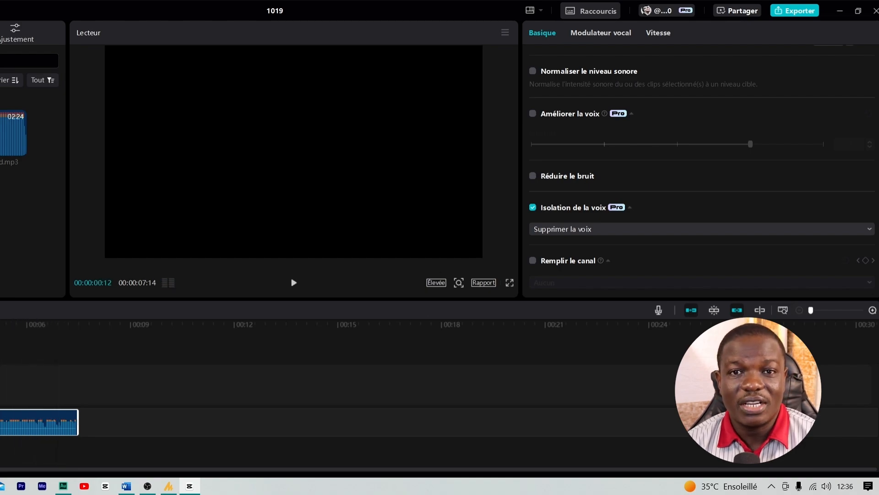
Remove the Read My Lips clip and preview the Rain Rain Go Away music with voice isolation set to Supprimer la voix.
key("Delete")
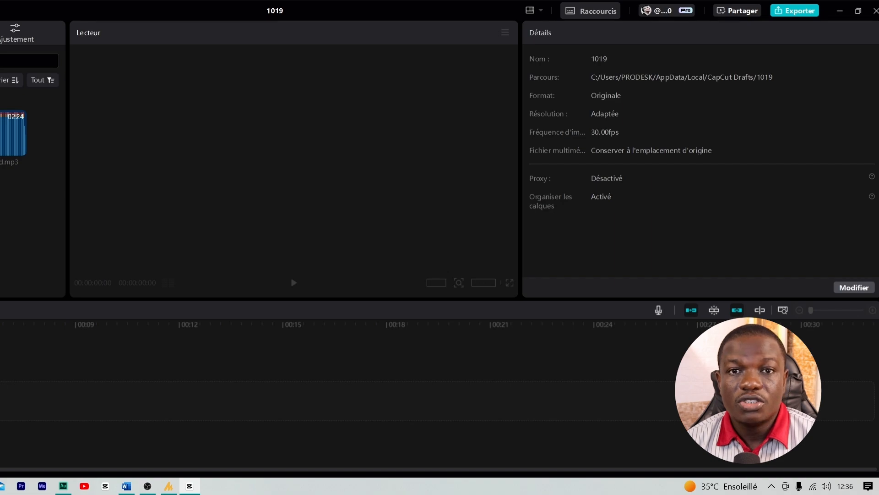
key("ctrl+z")
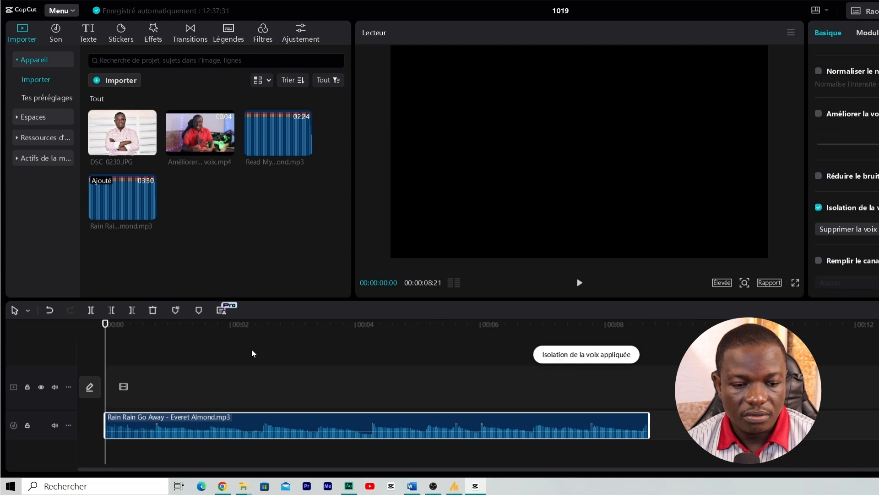
key("space")
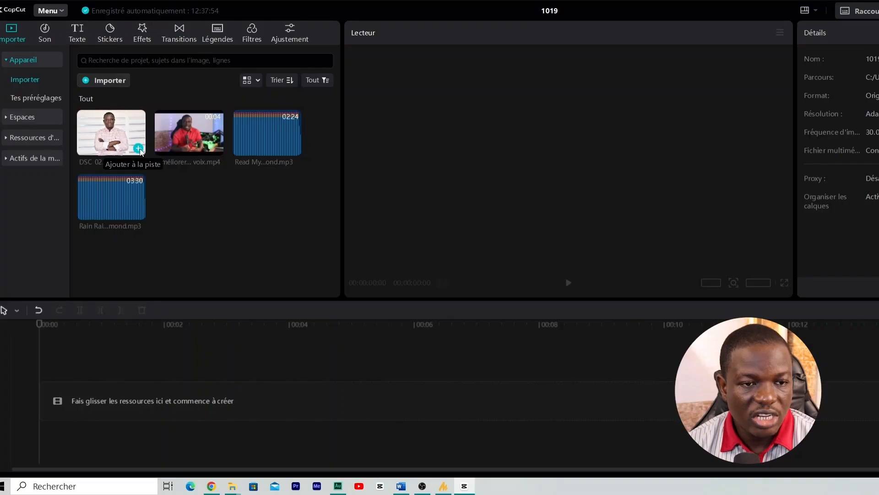
Add the DSC_0230.JPG photo to the timeline and open cover design with the frame at 00:00:01:29.
left_click(141, 153)
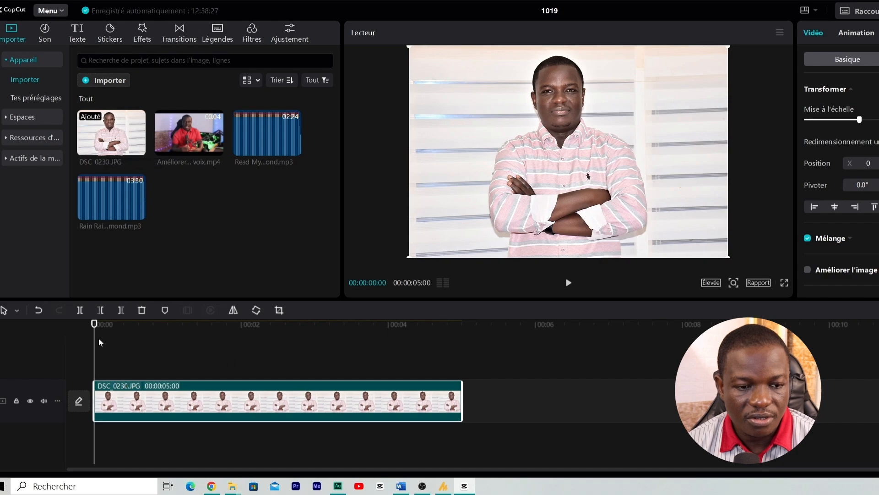
left_click_drag(93, 328, 242, 348)
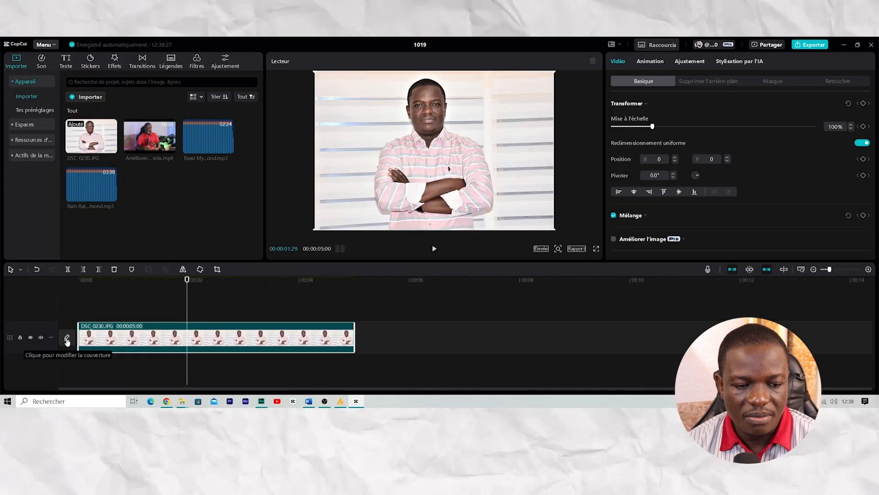
left_click(110, 397)
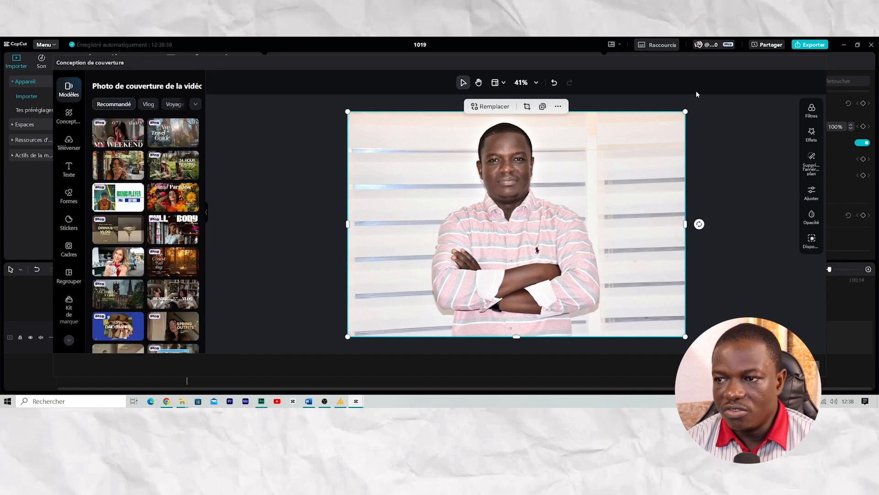
Try moving the cover photo with the selection tool, undo the change, and pan the canvas with the Hand tool.
mouse_move(618, 65)
left_mouse_down()
mouse_move(600, 70)
mouse_move(613, 68)
left_mouse_up()
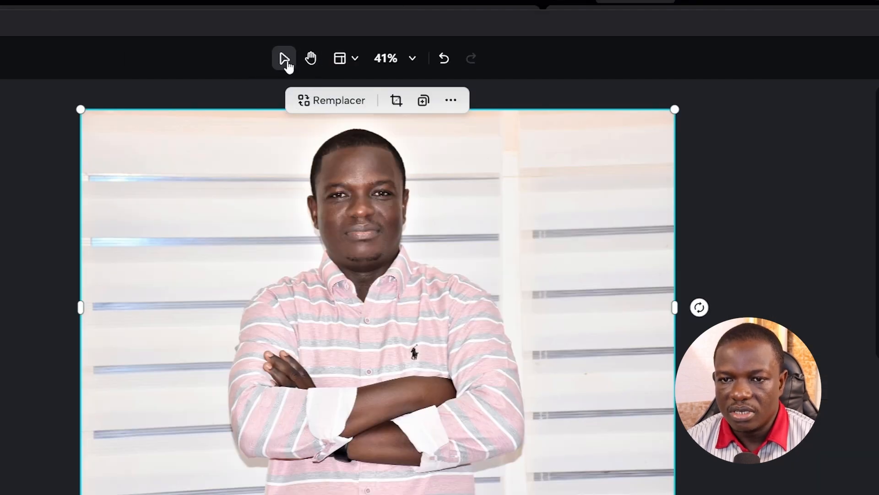
mouse_move(352, 273)
left_mouse_down()
mouse_move(458, 270)
mouse_move(342, 272)
mouse_move(183, 441)
mouse_move(116, 494)
mouse_move(314, 355)
mouse_move(352, 261)
mouse_move(339, 266)
left_mouse_up()
key("ctrl+z")
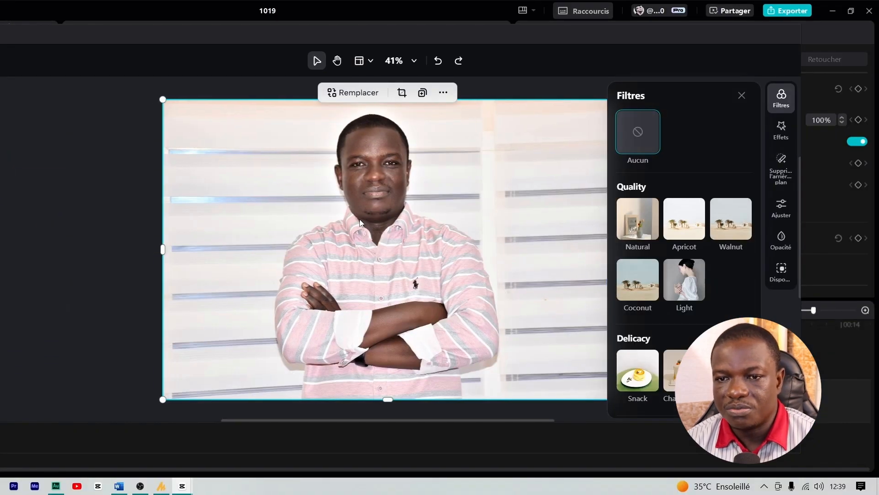
left_click(339, 64)
left_click_drag(384, 196, 370, 184)
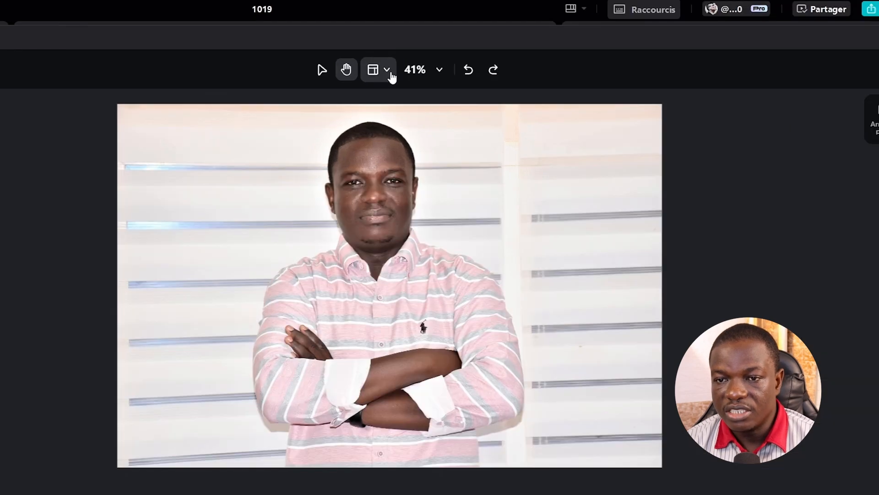
Show the layers panel, rulers, margins and bleed on the cover canvas, and hide the bleed, margins and rulers again.
left_click(372, 62)
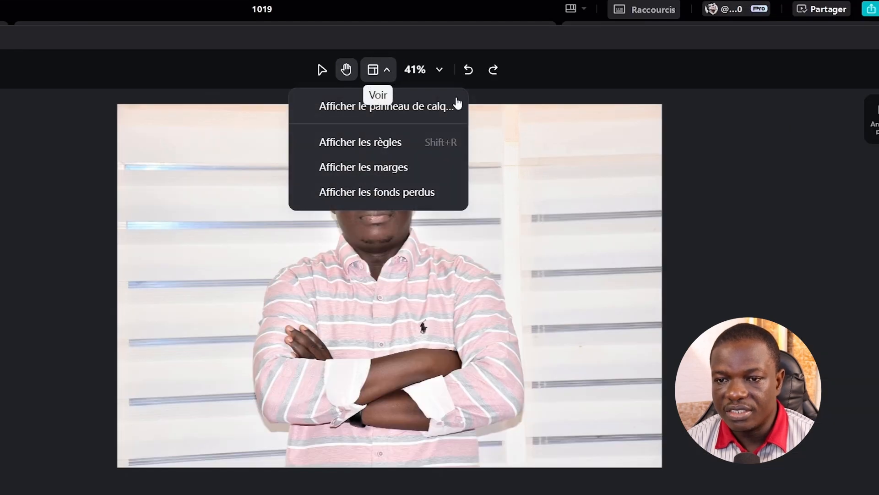
left_click(366, 108)
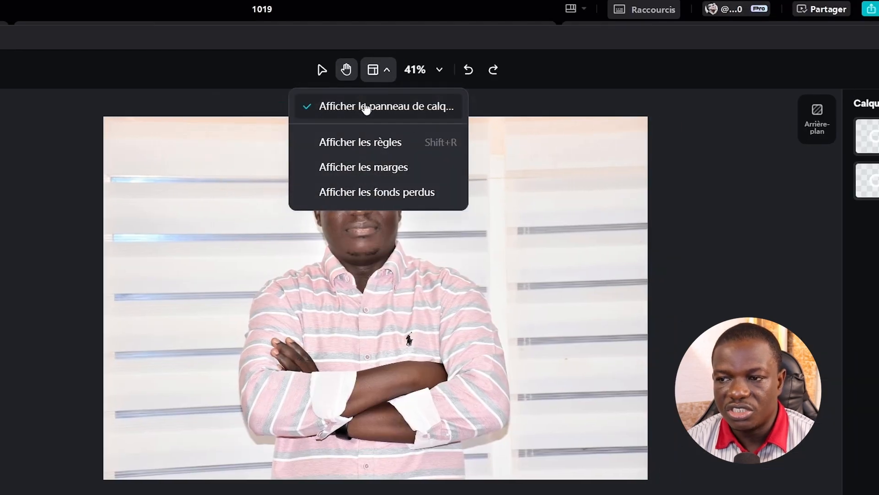
left_click(350, 146)
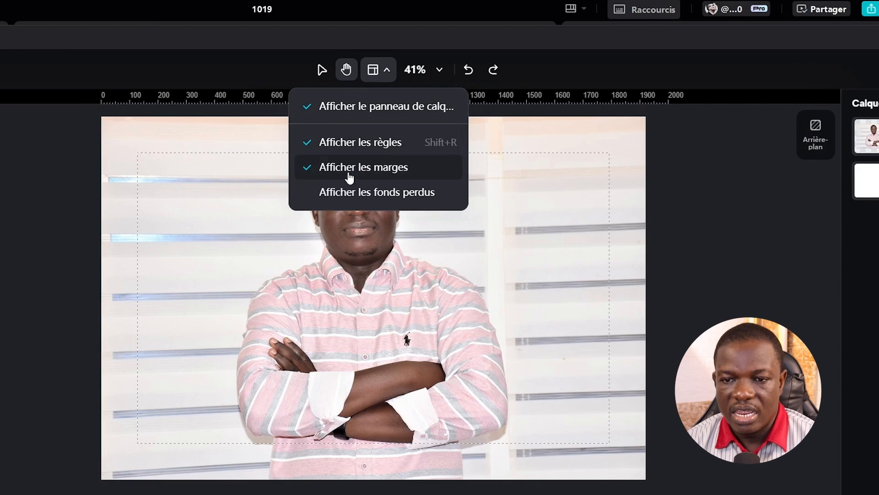
left_click(349, 194)
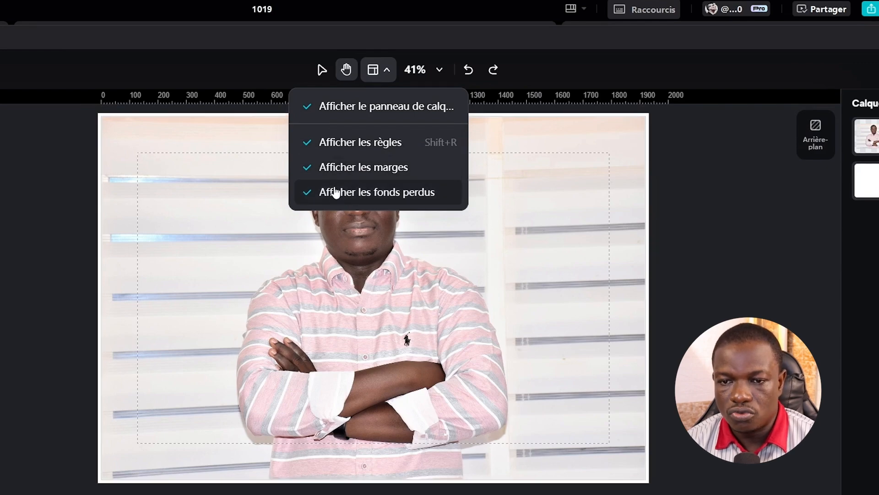
left_click(335, 191)
left_click(338, 167)
left_click(336, 144)
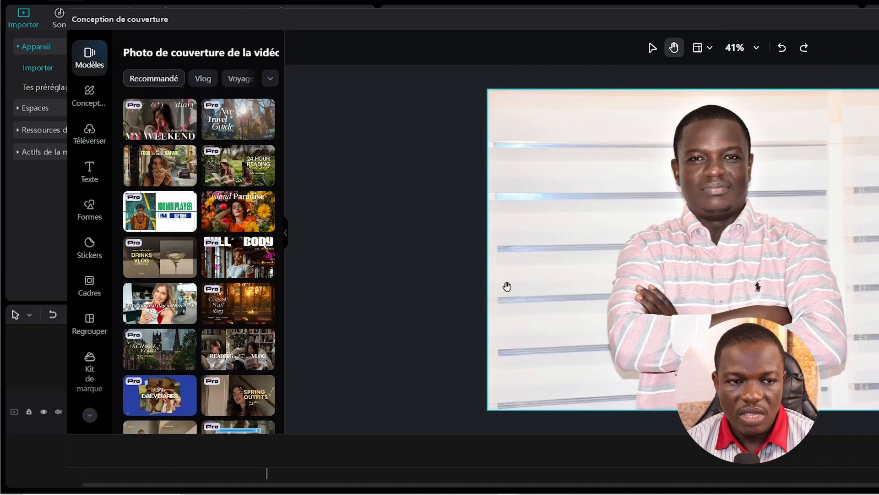
Browse the cover's design themes, text, shapes, stickers, frames and collage layouts, and return to the templates.
left_click(90, 99)
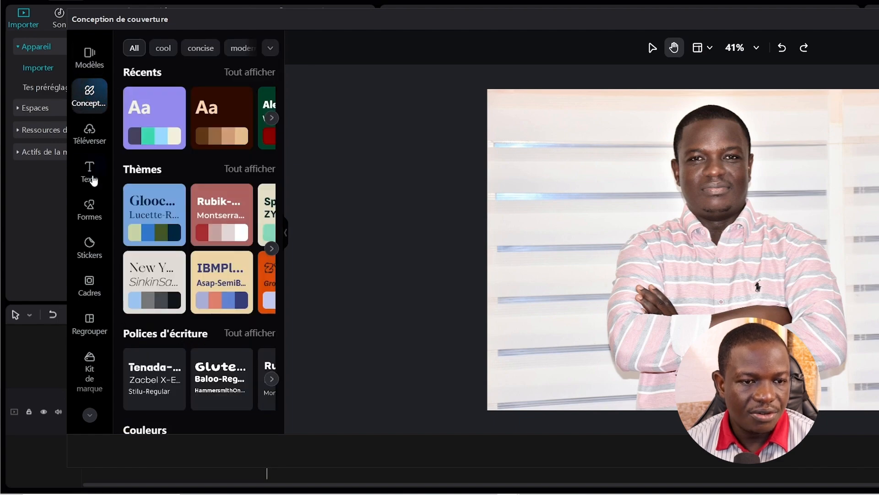
left_click(89, 170)
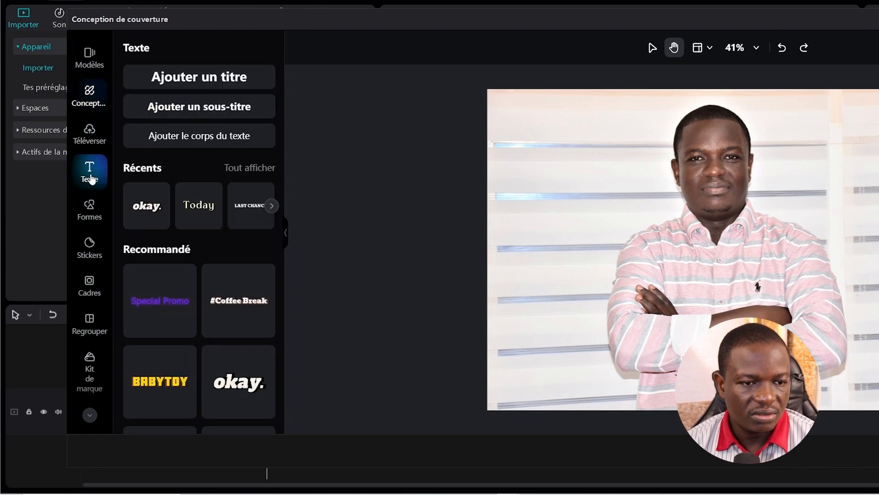
left_click(94, 221)
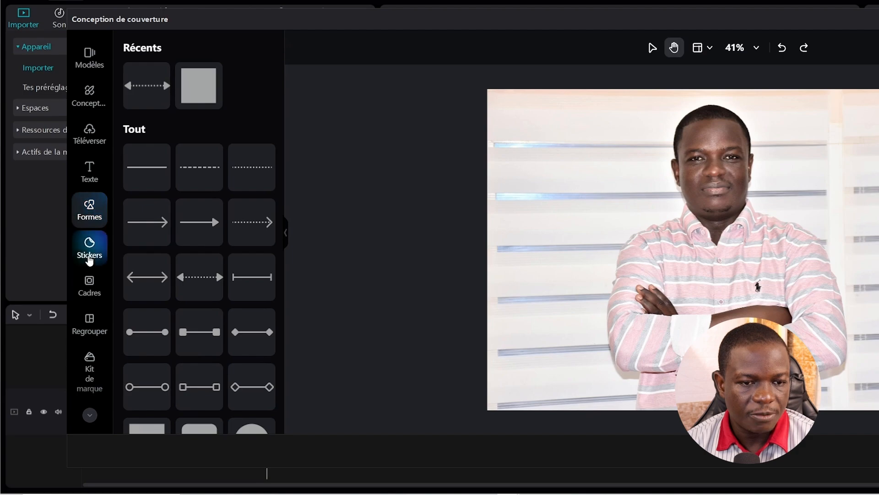
left_click(89, 259)
left_click(93, 287)
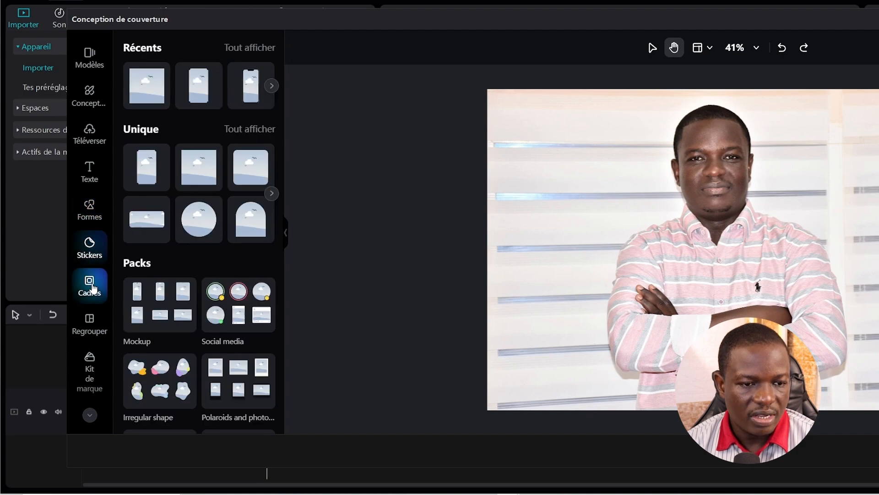
left_click(93, 327)
scroll(124, 279, "down", 5)
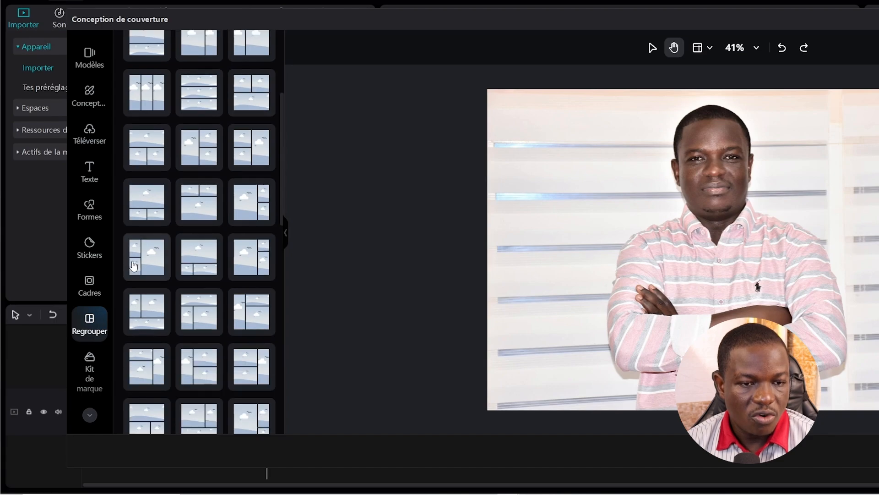
scroll(133, 261, "up", 5)
left_click(93, 64)
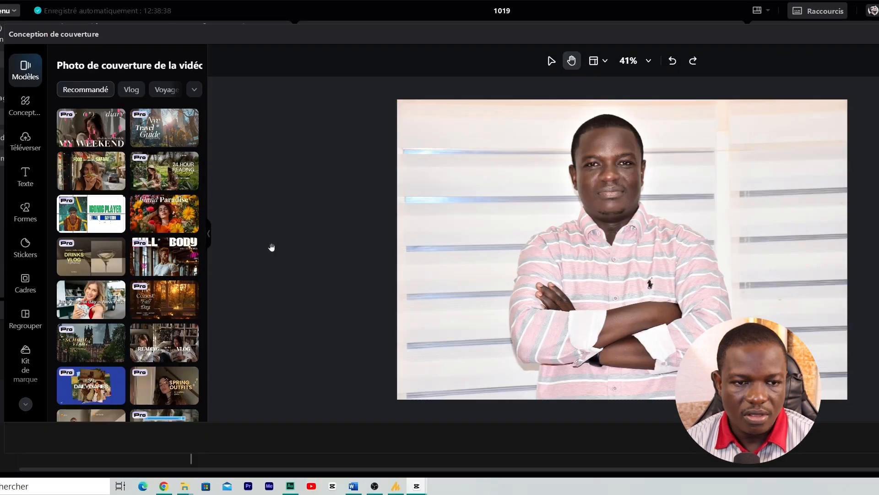
Apply the Iconic Player template to the cover and replace its main title with CAPCUT.
left_click(88, 215)
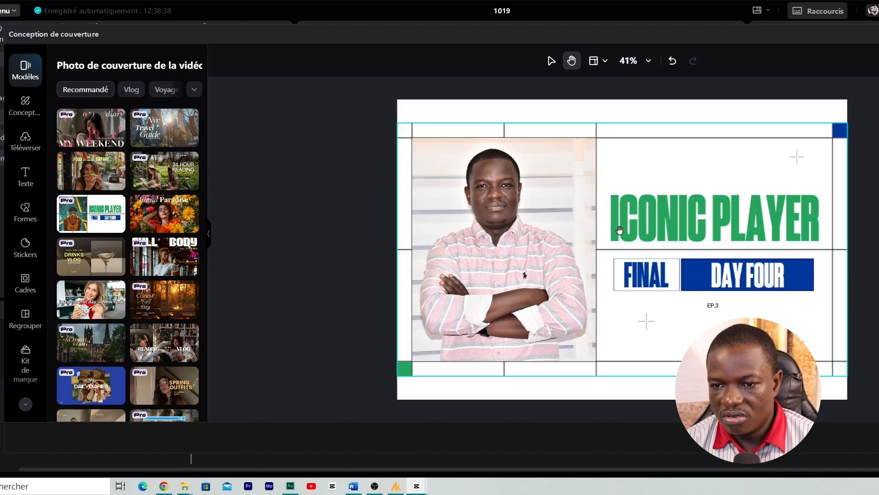
double_click(801, 211)
type("CA")
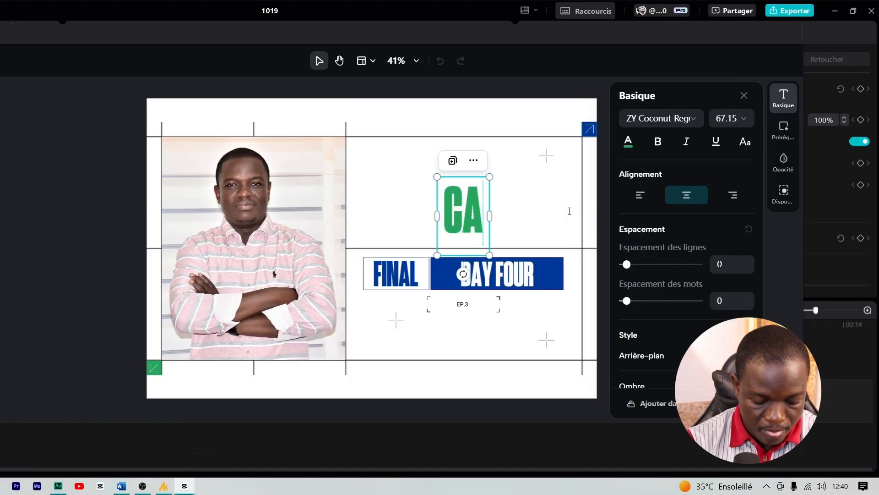
type("PCUT")
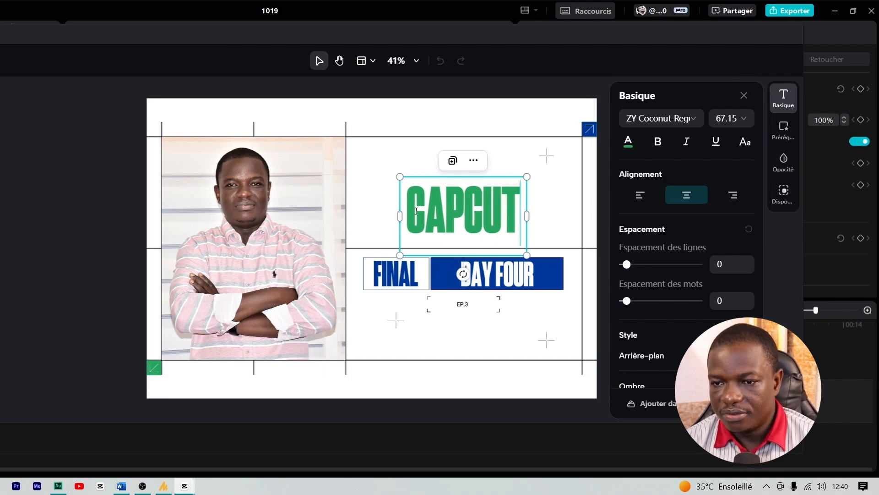
Finish editing the CAPCUT title and recolour the cover's template grid with the yellow colour palette.
left_click(405, 165)
left_click(453, 204)
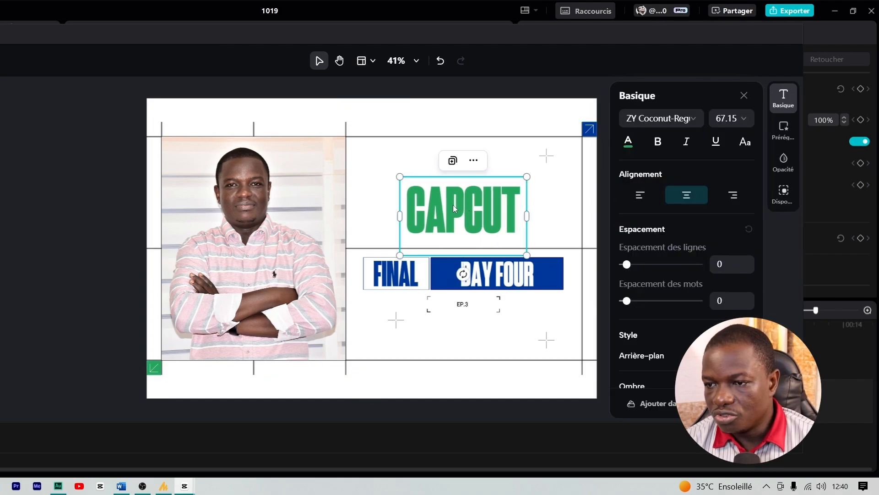
left_click(427, 163)
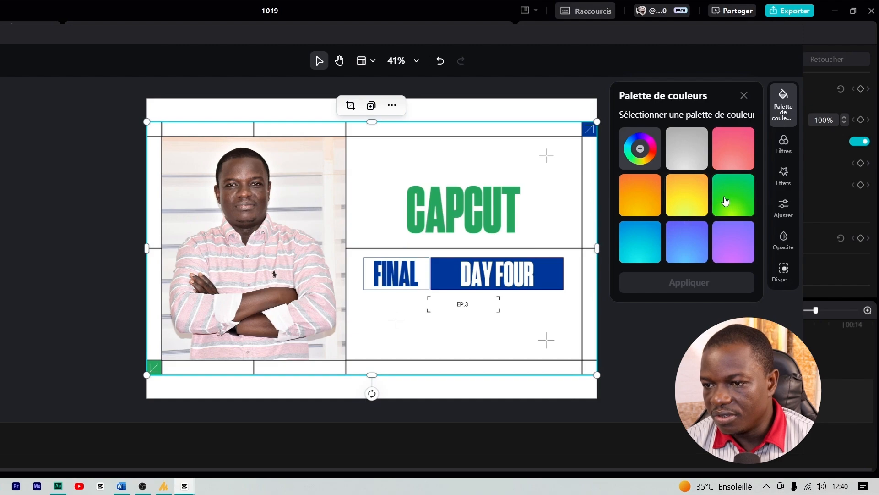
left_click(690, 196)
left_click(686, 283)
Try the Natural and Coconut filters on the cover photo and return to Natural.
left_click(247, 203)
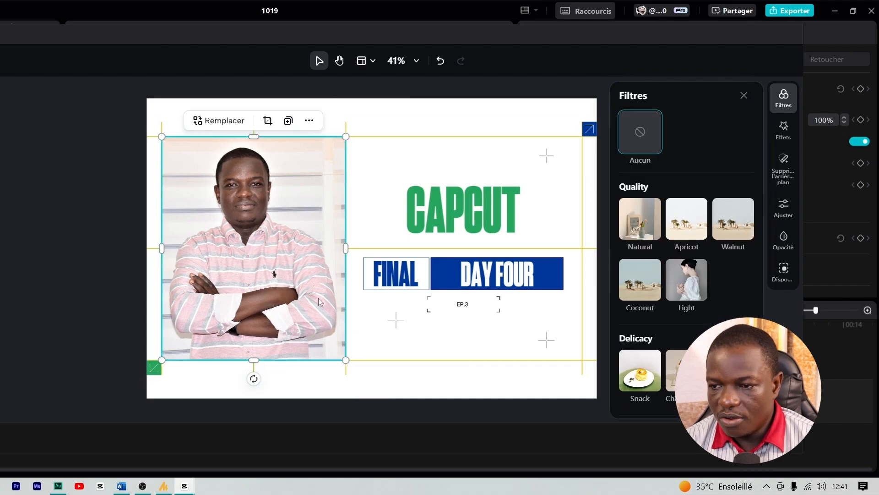
left_click(641, 221)
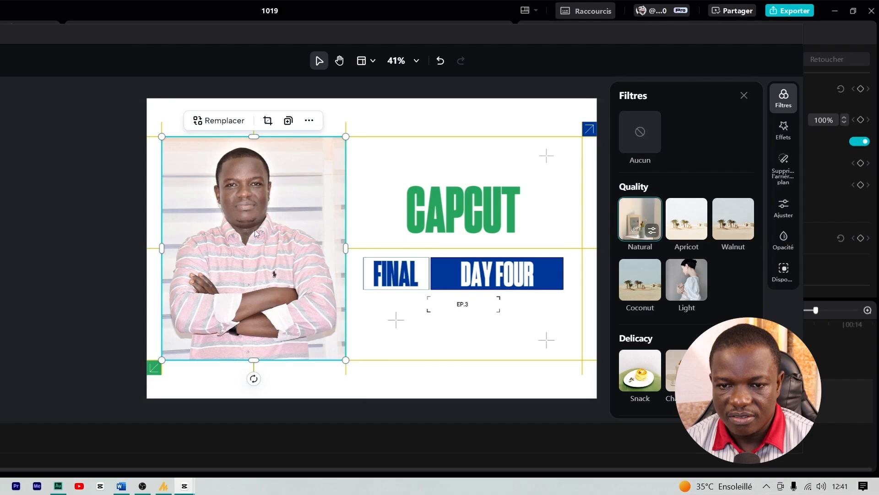
left_click(641, 288)
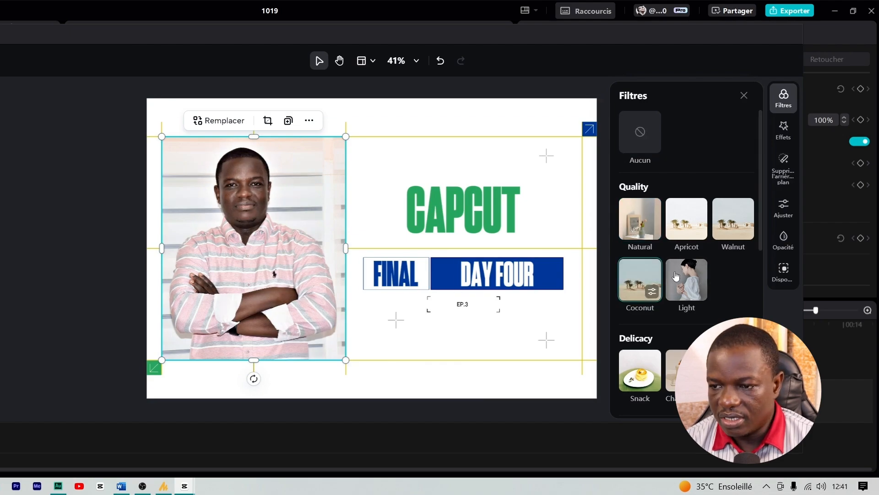
left_click(640, 219)
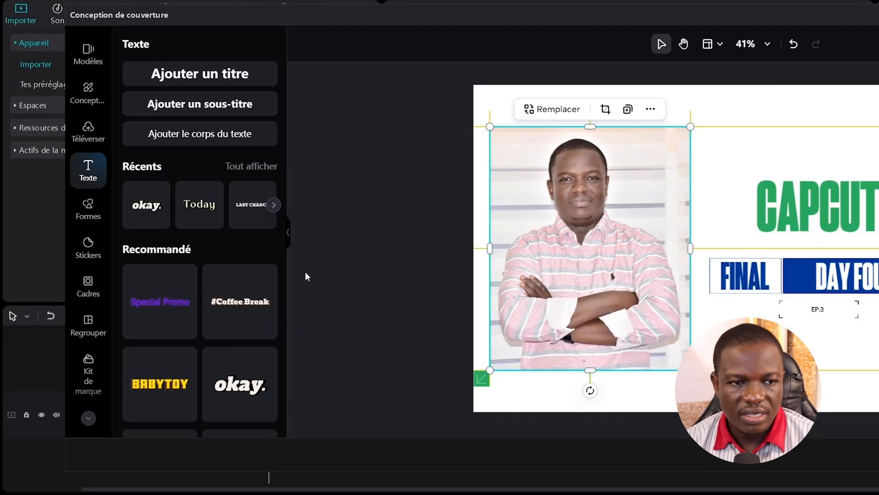
Switch the cover to the GAME PROP template and try white, green, purple, brown, coral and gradient background colours.
left_click(89, 53)
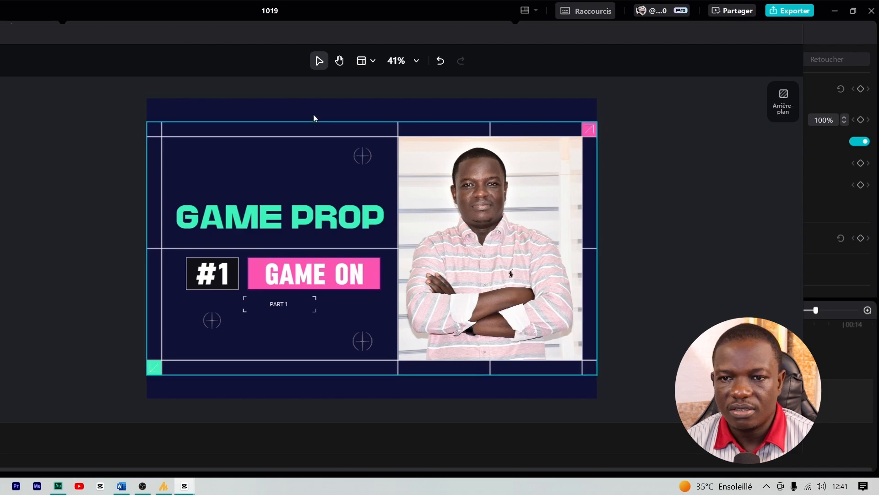
left_click(783, 103)
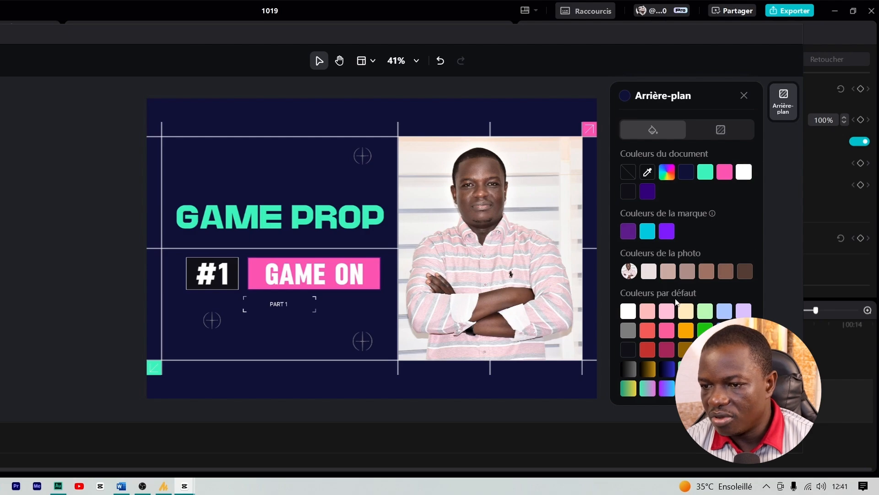
left_click(632, 312)
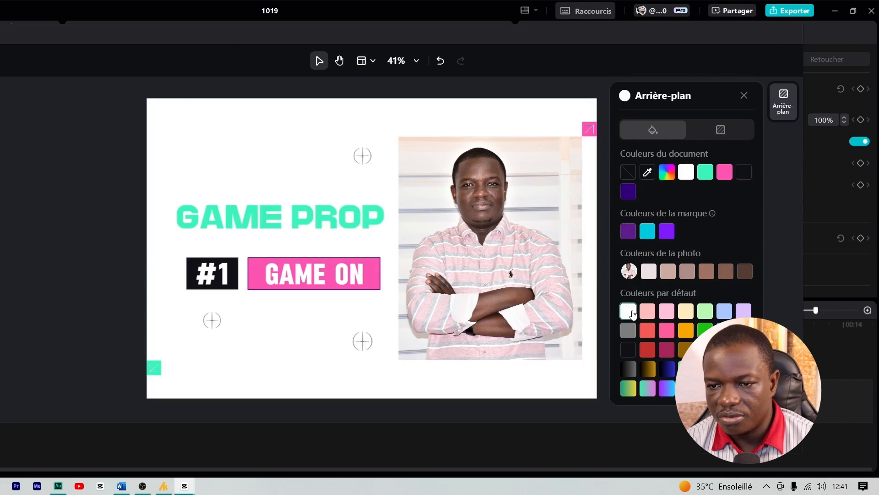
left_click(705, 330)
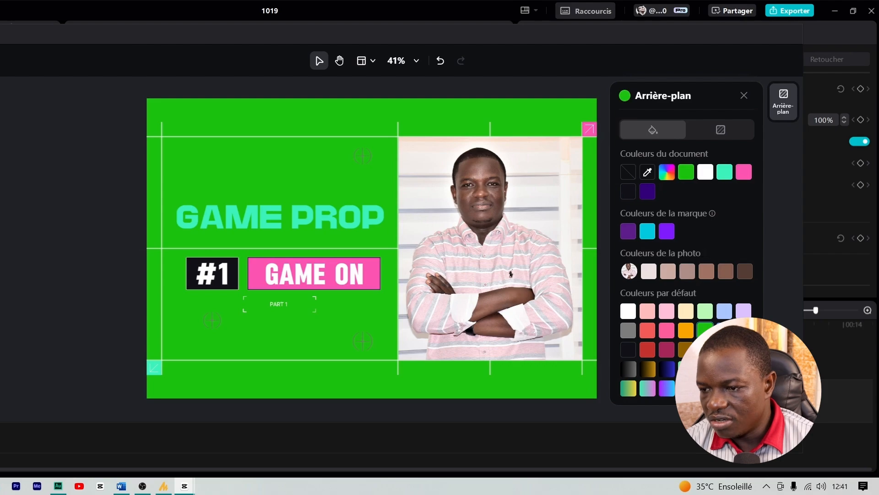
left_click(724, 349)
left_click(744, 311)
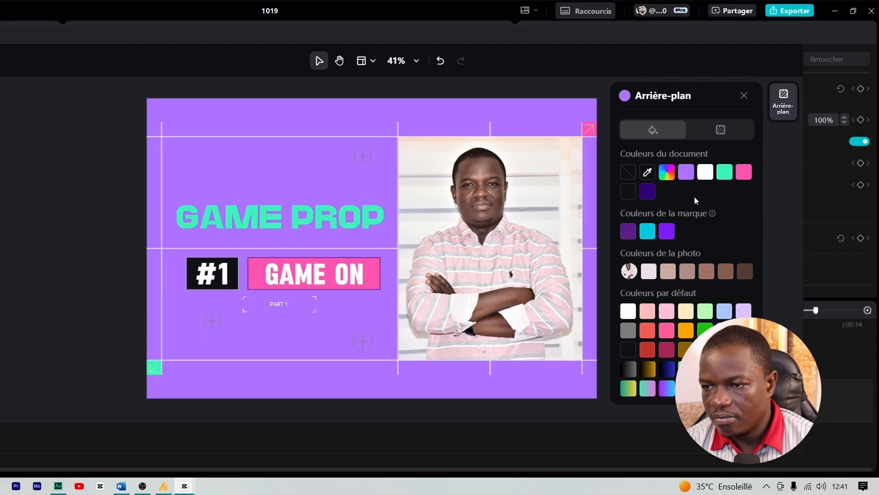
left_click(686, 171)
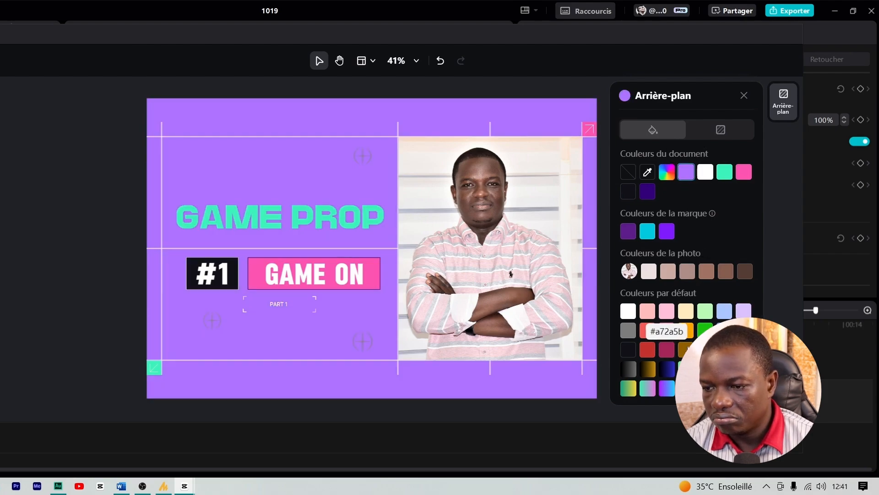
left_click(686, 349)
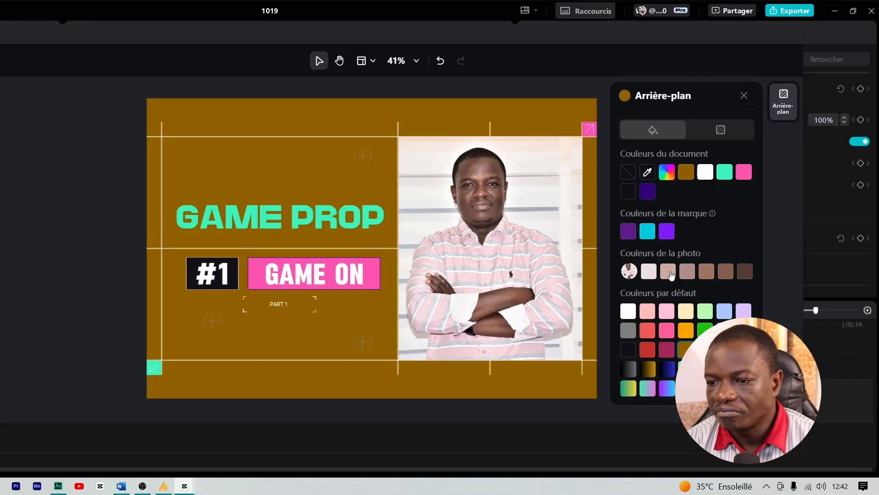
left_click(647, 330)
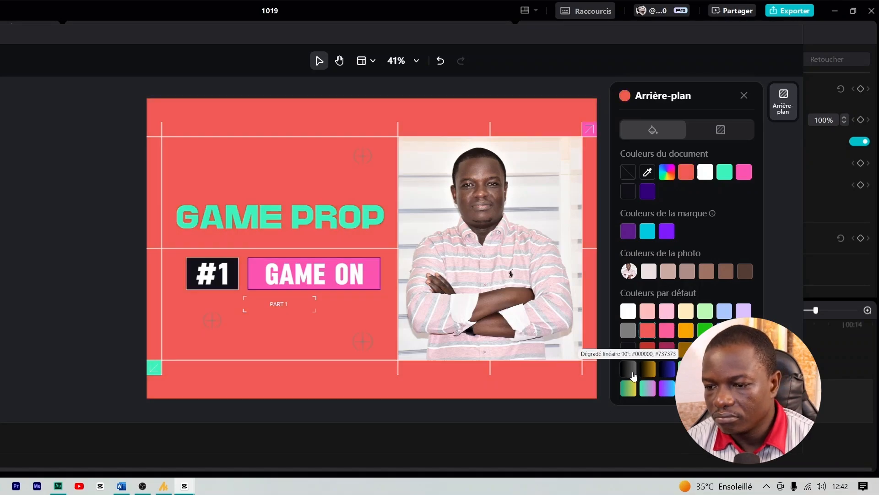
left_click(633, 375)
left_click(650, 373)
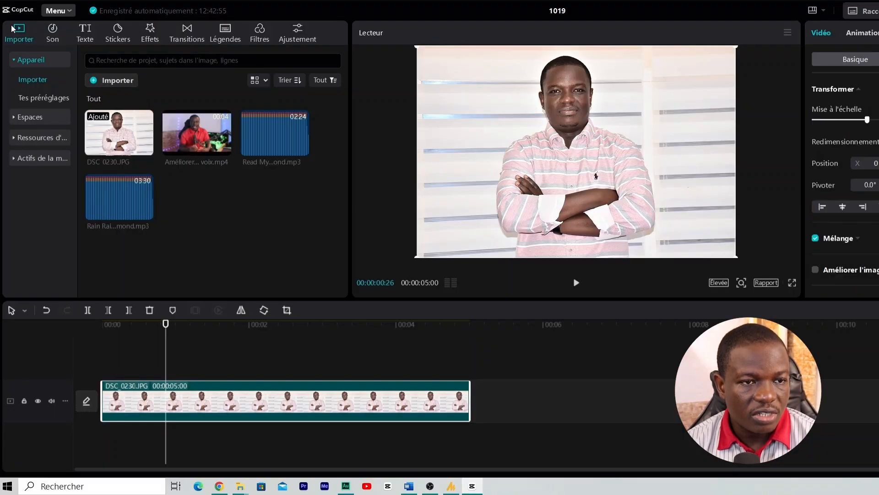
Add the green-tile Valentine's Day background video from the trending stock clips to a track above the photo.
left_click(35, 137)
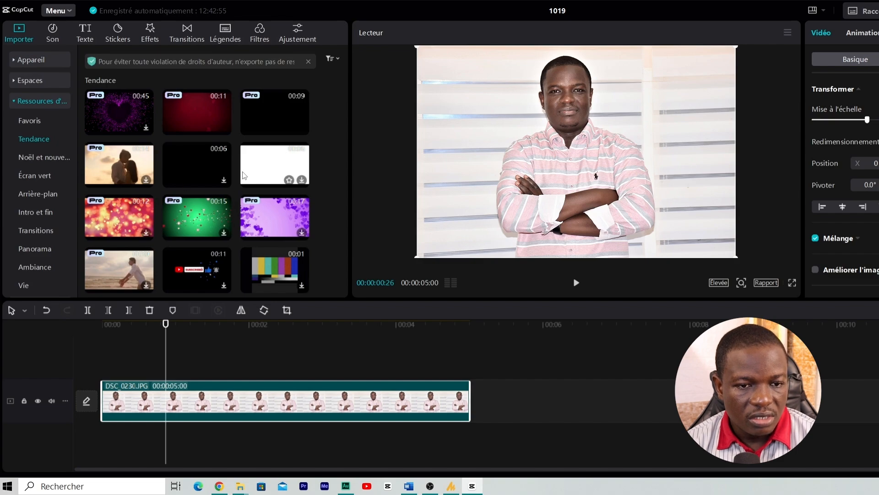
scroll(244, 175, "down", 4)
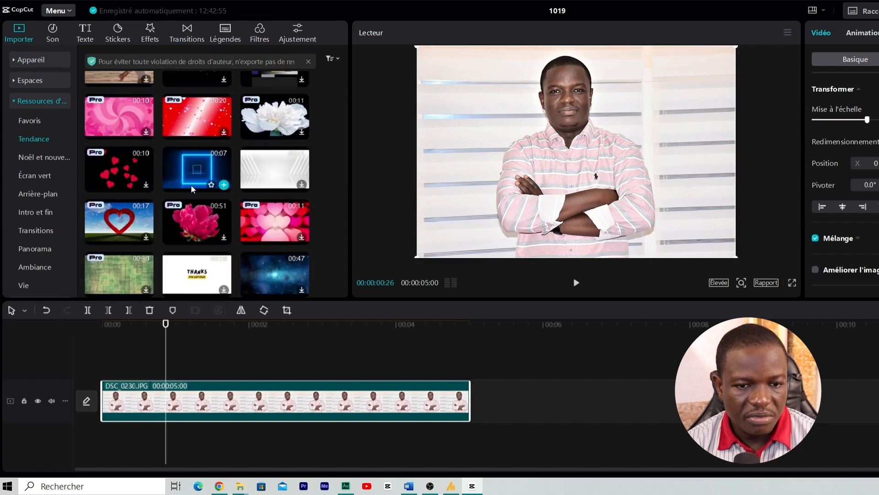
scroll(191, 185, "down", 2)
scroll(191, 185, "down", 2)
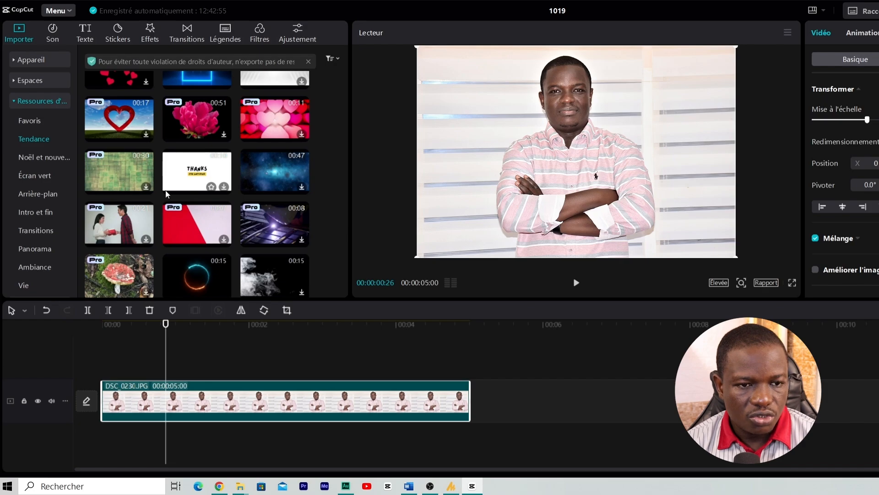
scroll(123, 174, "up", 8)
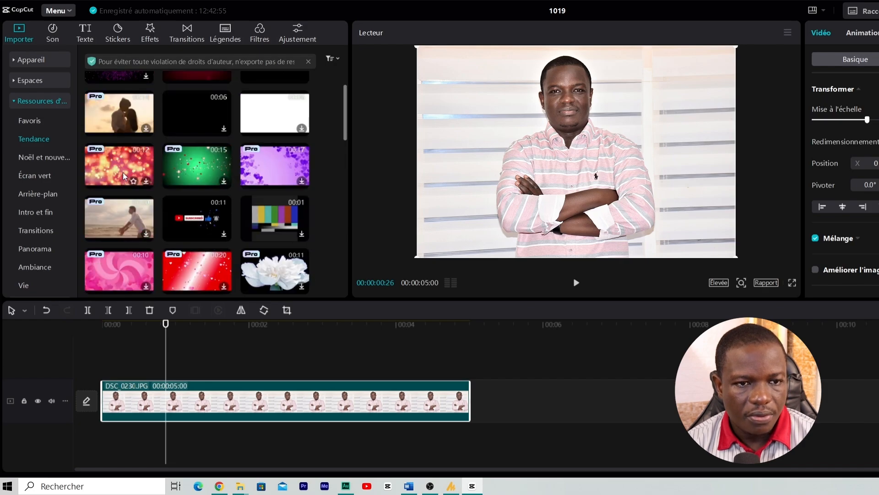
scroll(122, 173, "down", 5)
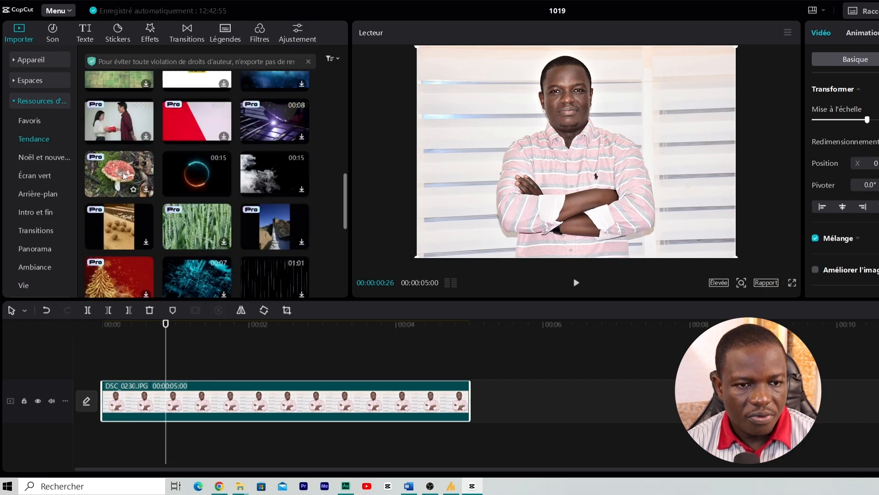
scroll(180, 224, "down", 3)
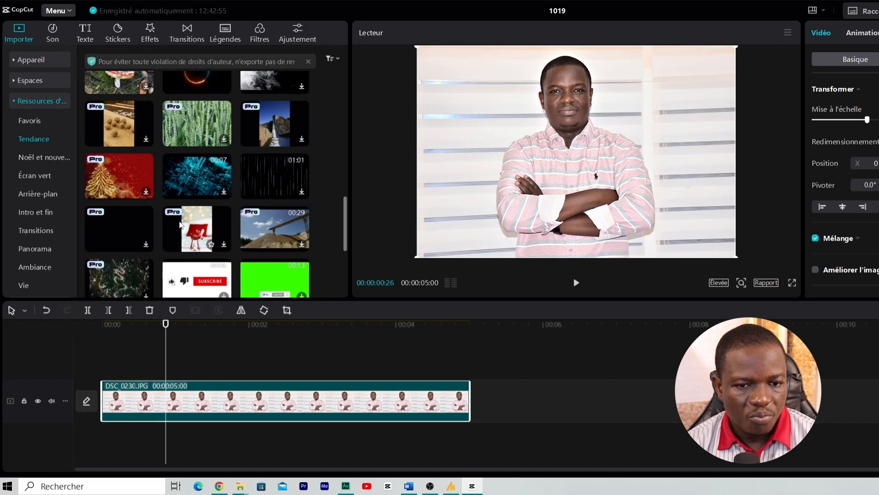
scroll(180, 224, "up", 5)
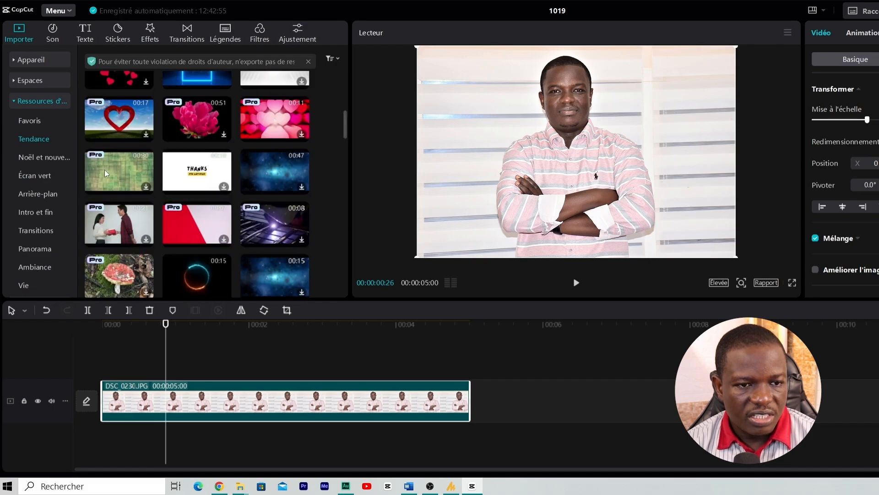
left_click(137, 165)
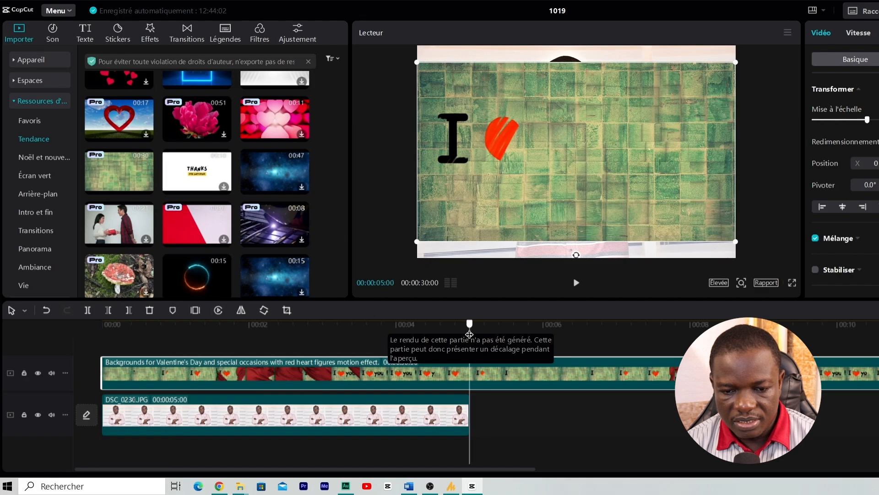
Trim the Valentine background video to the photo's 5-second length and swap the tracks so the photo lies above it.
left_click(87, 310)
key("Delete")
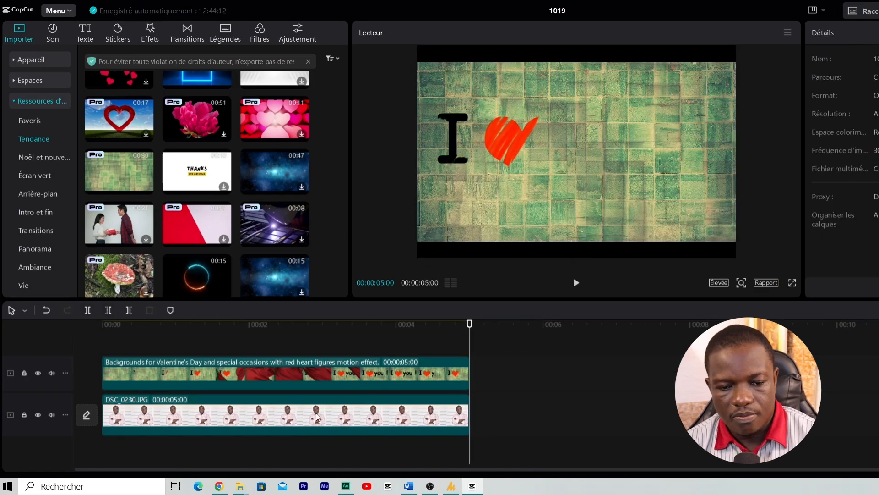
left_click_drag(297, 410, 290, 347)
left_click_drag(290, 335, 289, 339)
left_click_drag(268, 411, 264, 443)
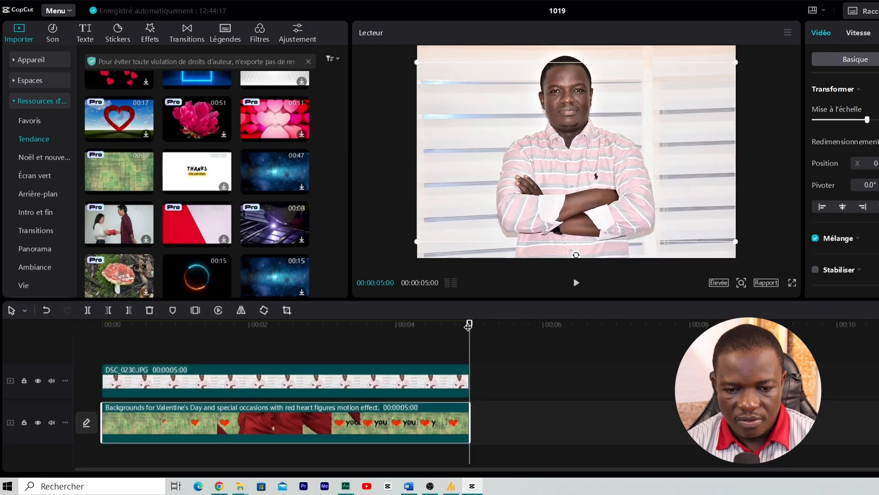
Hide the photo track and play the Valentine background video from the start.
left_click_drag(468, 325, 104, 369)
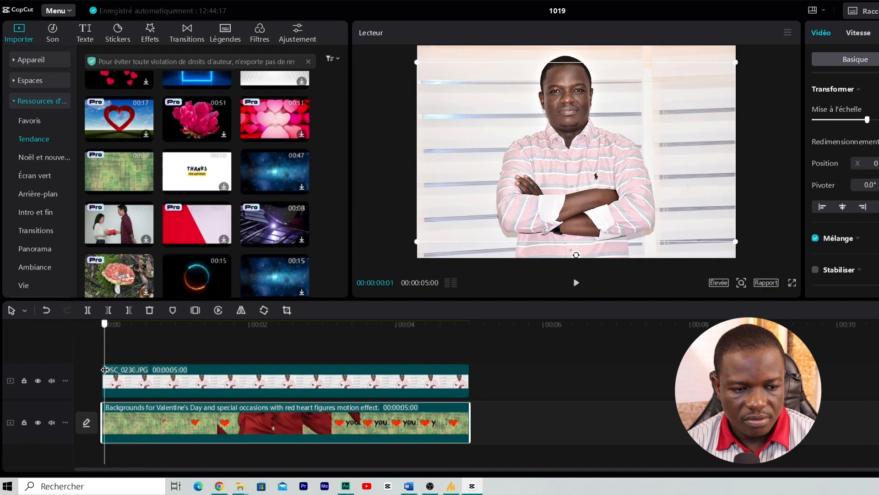
left_click(38, 380)
key("space")
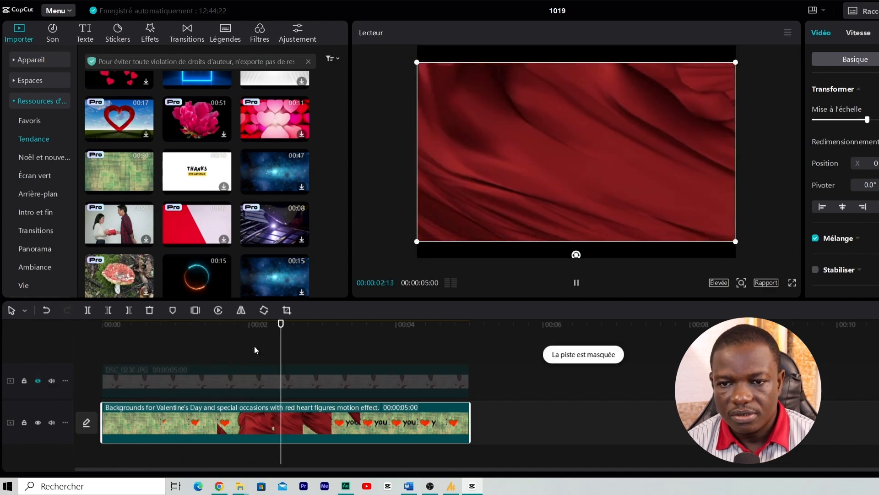
key("space")
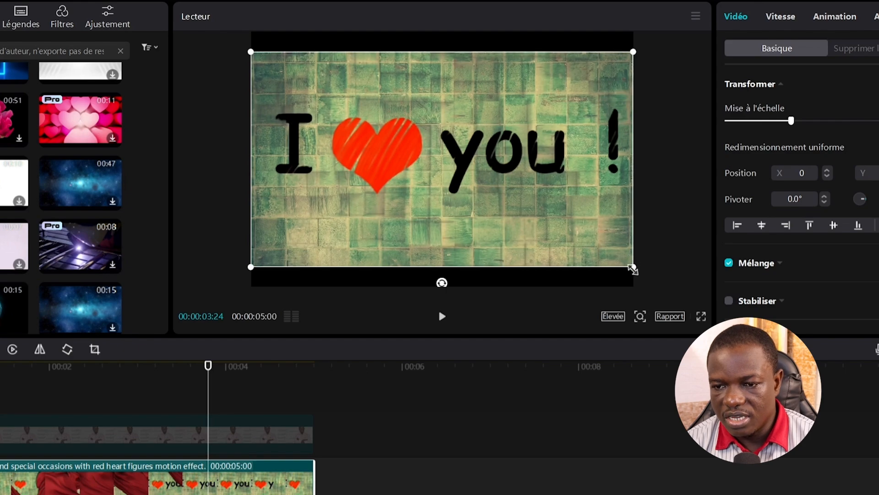
Enlarge the background video to fill the frame, shift it slightly sideways, and show the photo track again.
left_click_drag(633, 269, 672, 332)
mouse_move(489, 217)
left_mouse_down()
mouse_move(505, 224)
mouse_move(501, 218)
left_mouse_up()
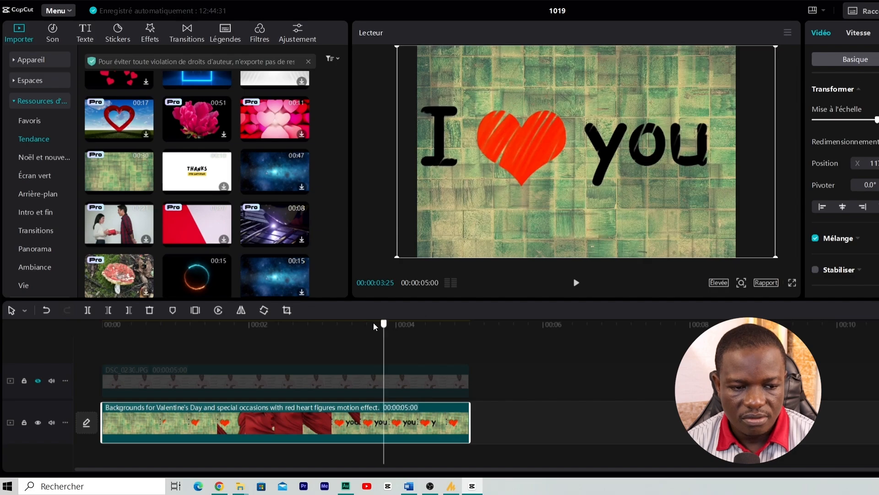
left_click_drag(373, 326, 28, 373)
left_click(37, 381)
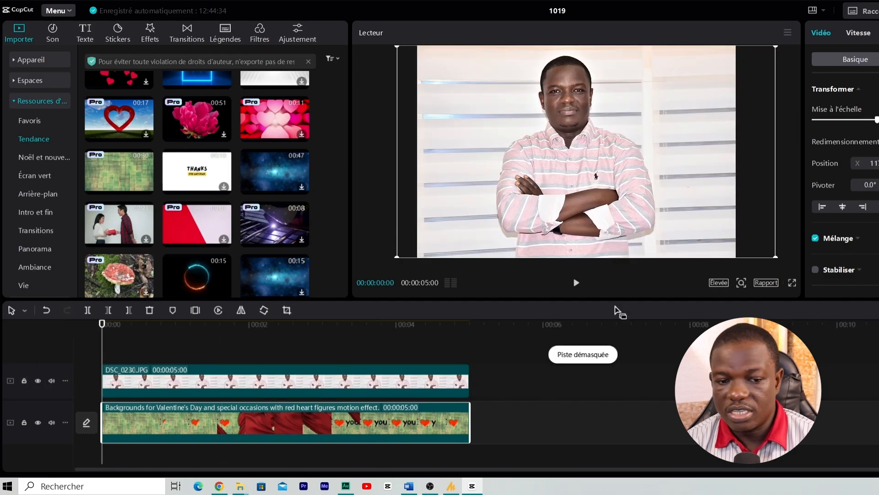
Apply automatic background removal to the photo and play the result over the Valentine background video.
left_click(294, 374)
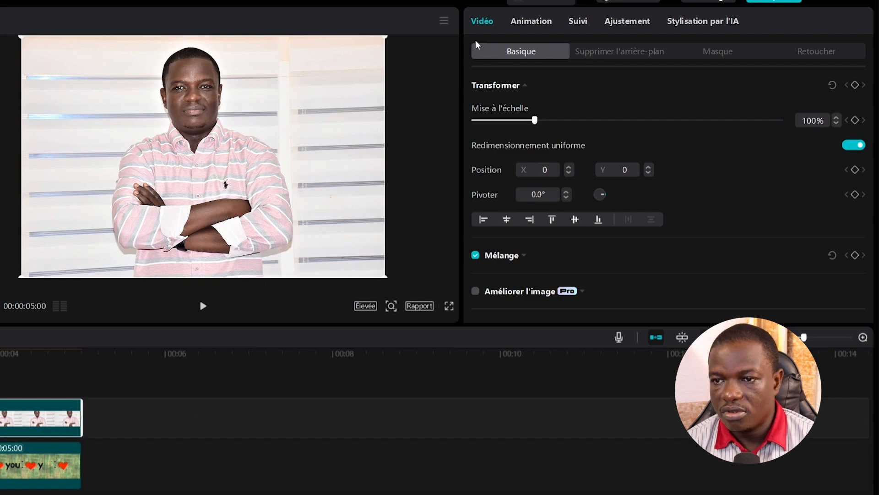
left_click(604, 53)
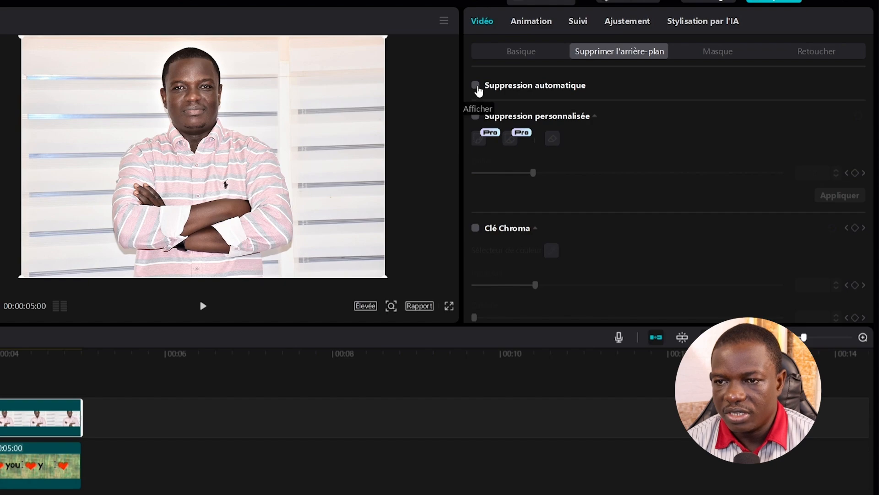
left_click(476, 86)
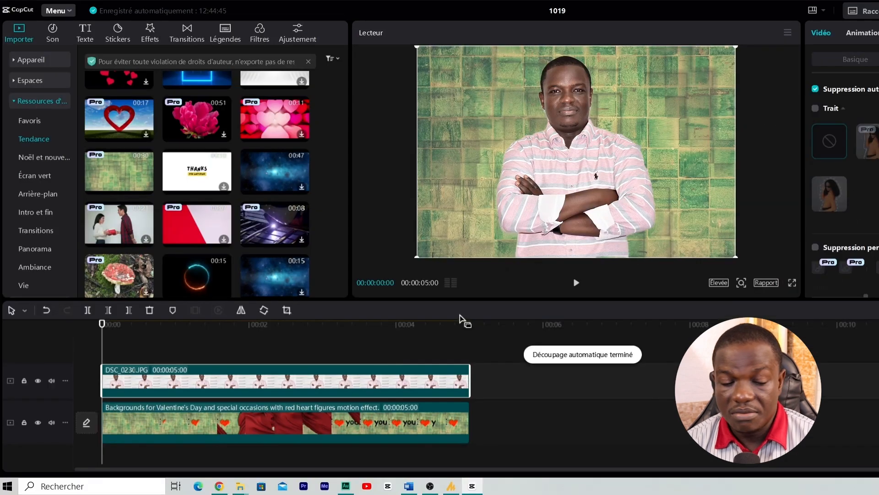
key("space")
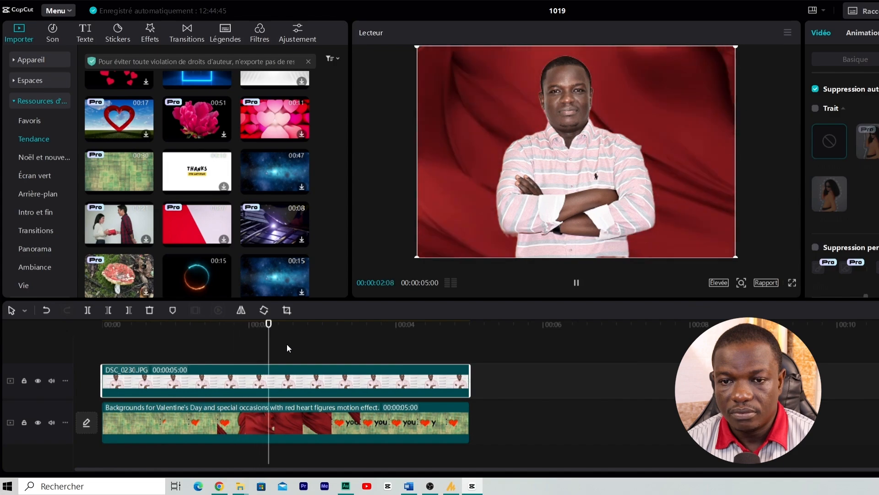
key("space")
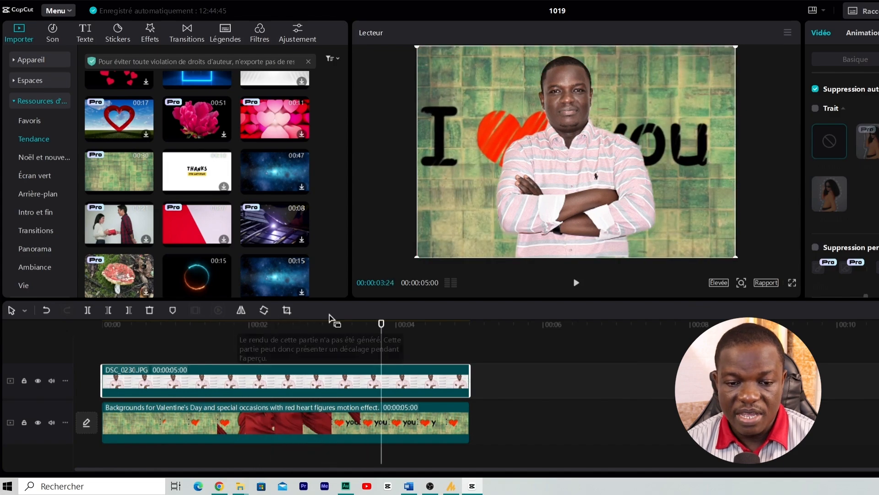
Enlarge the player area and switch the workspace to the media-file layout (Fichier multimédia).
left_click_drag(590, 303, 436, 331)
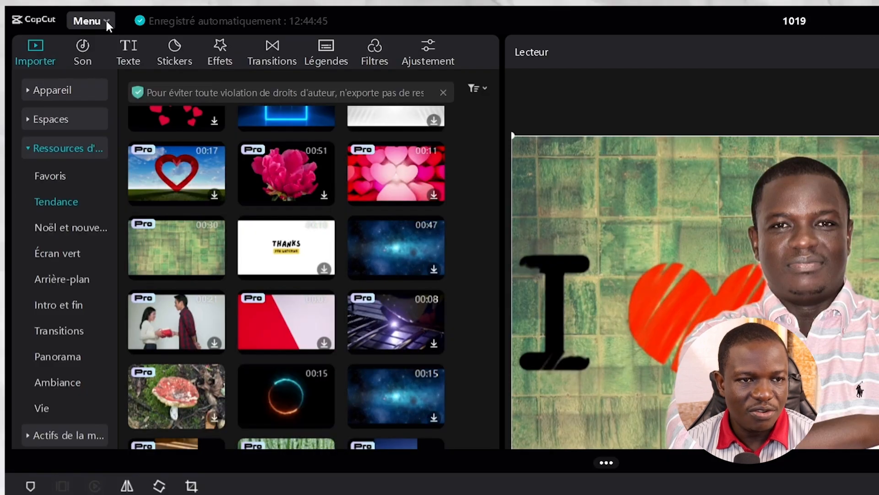
left_click(107, 23)
mouse_move(106, 90)
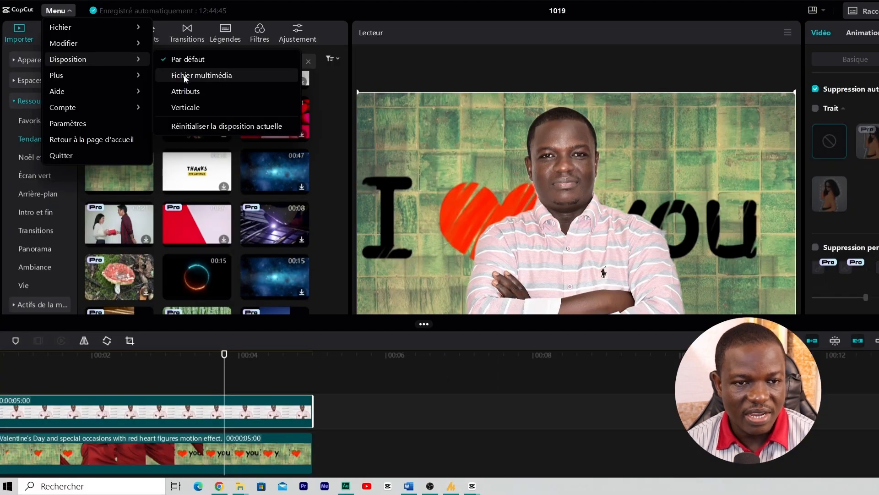
left_click(189, 78)
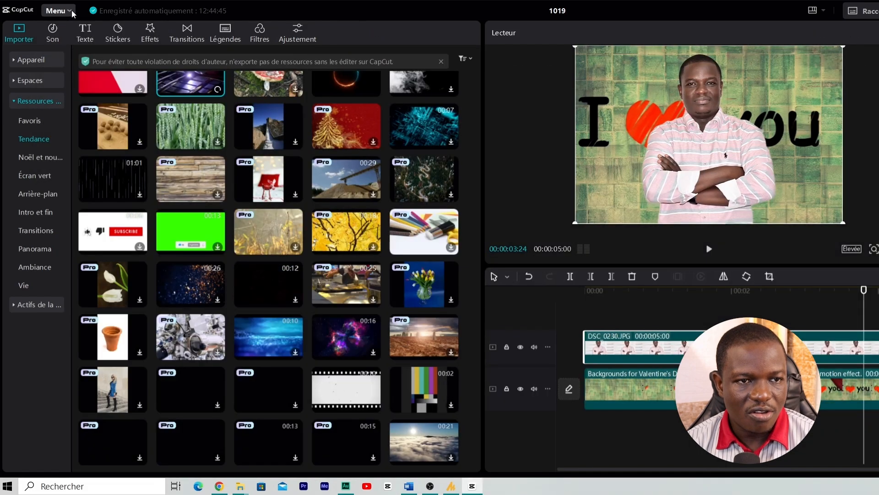
Switch the workspace back to the default layout (Par défaut).
left_click(71, 10)
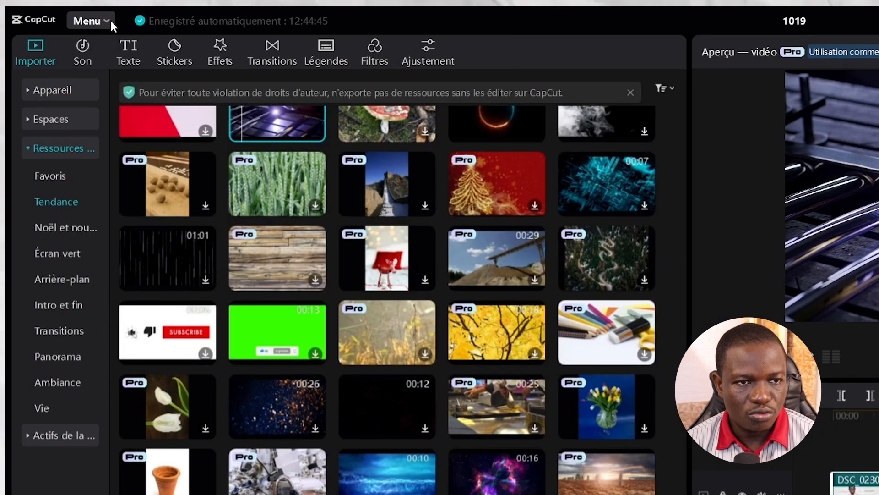
left_click(89, 21)
mouse_move(108, 87)
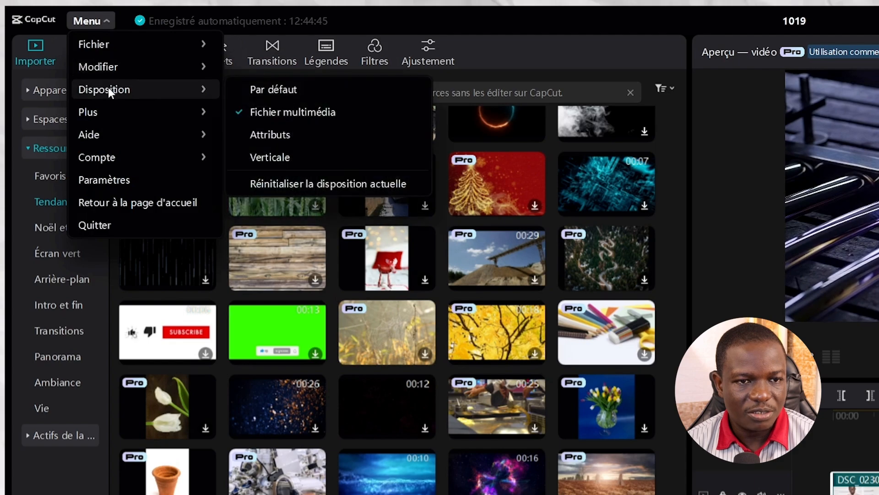
left_click(291, 91)
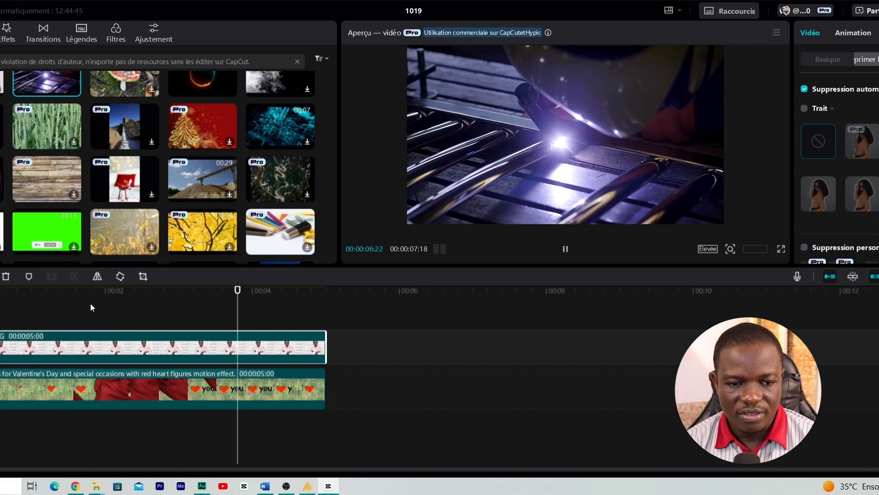
With the playhead at 00:00:01:20 and a taller preview, enable the photo cutout's stroke, trying the paper contour before applying the blue glow style.
left_click(81, 303)
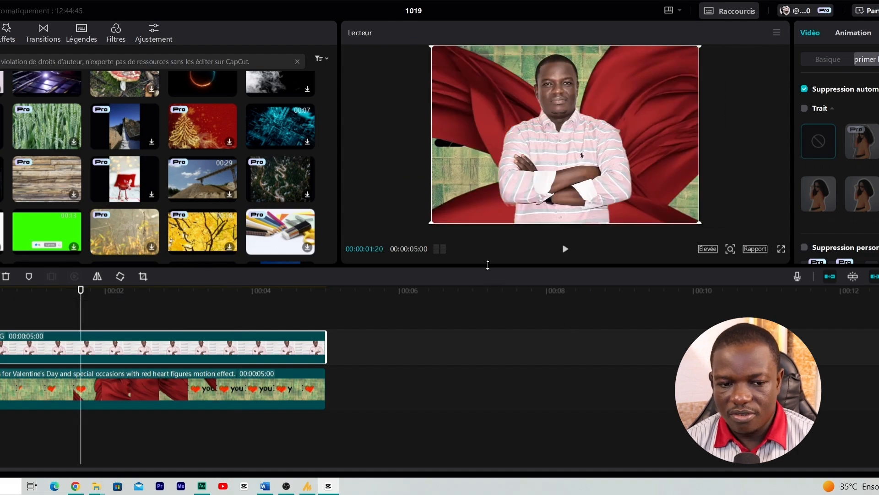
left_click_drag(488, 264, 499, 306)
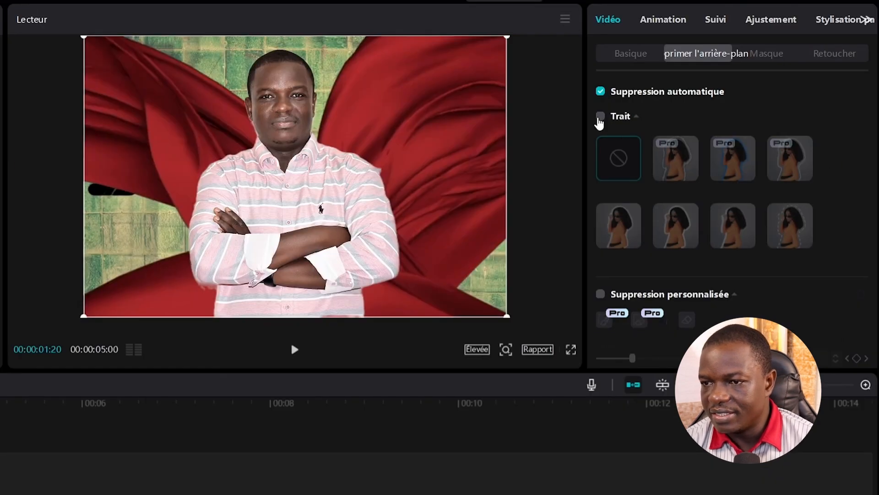
left_click(599, 117)
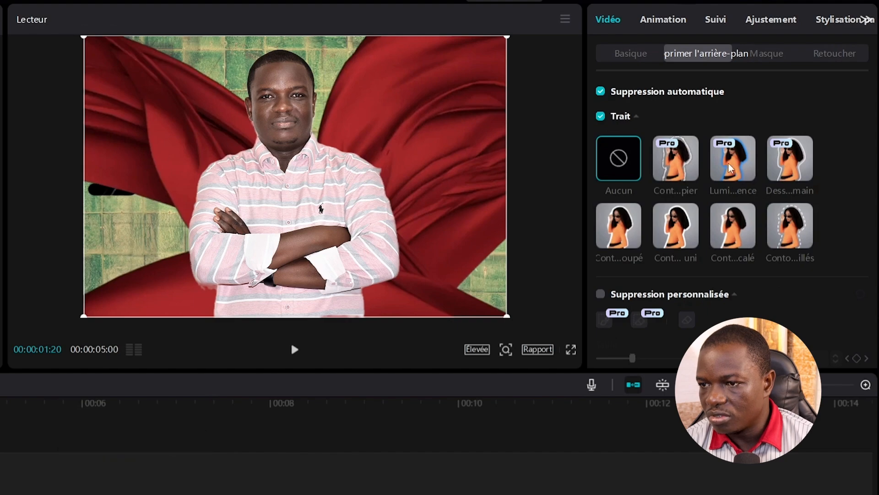
left_click(690, 165)
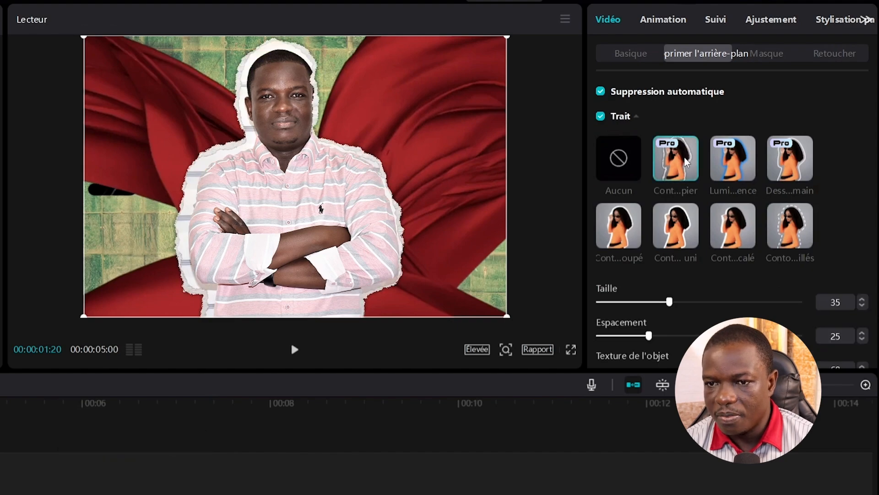
left_click(740, 162)
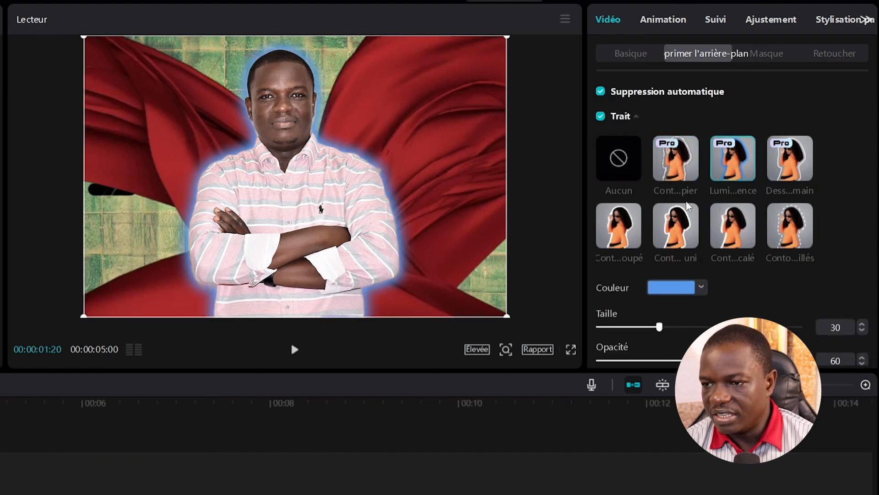
Widen the photo's properties area and set the glow stroke's colour to red EC1D1D after trying two orange shades.
left_click_drag(580, 226, 476, 241)
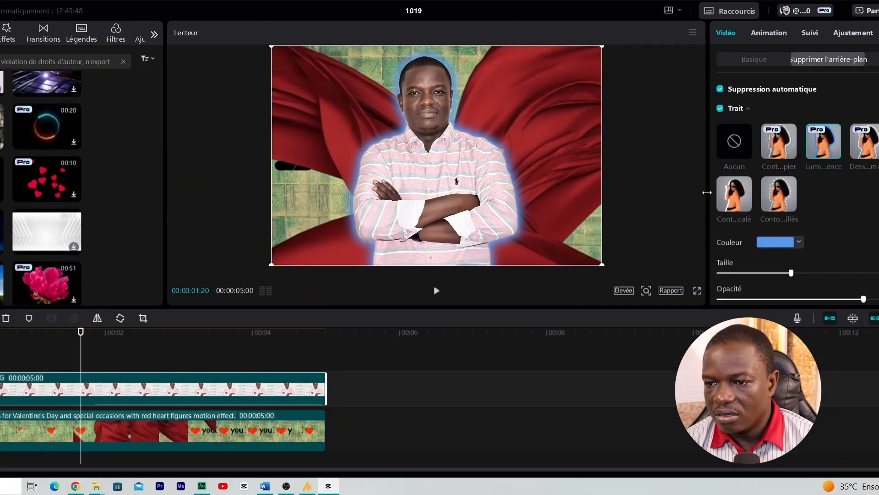
left_click_drag(707, 192, 634, 202)
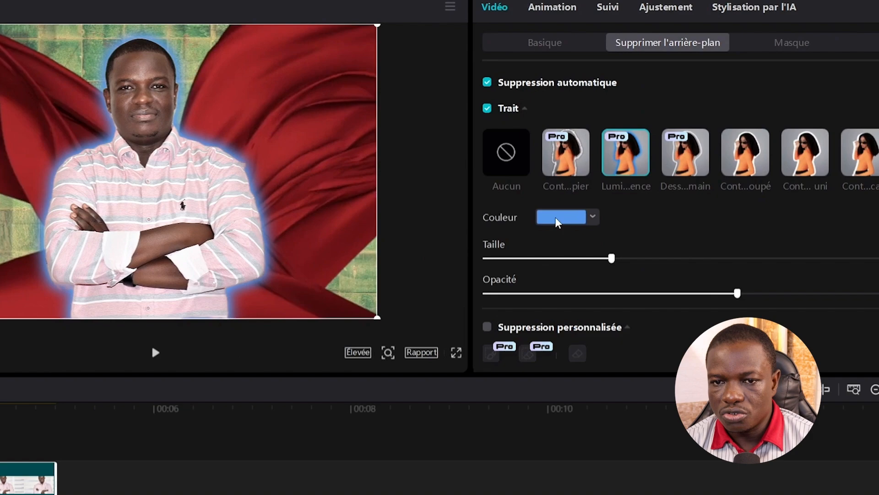
left_click(700, 192)
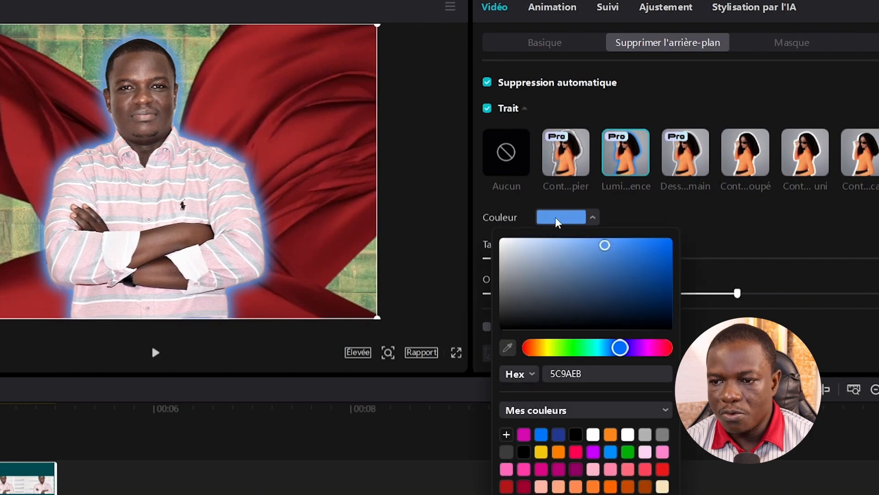
left_click(558, 452)
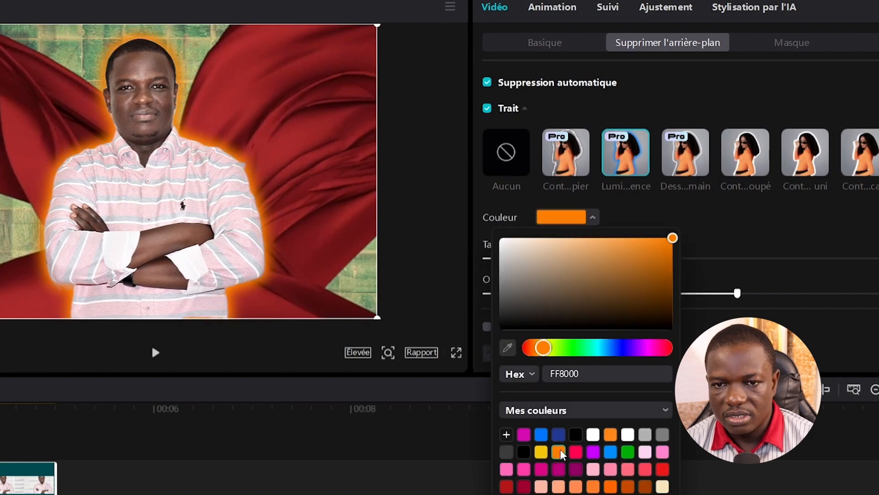
left_click(612, 487)
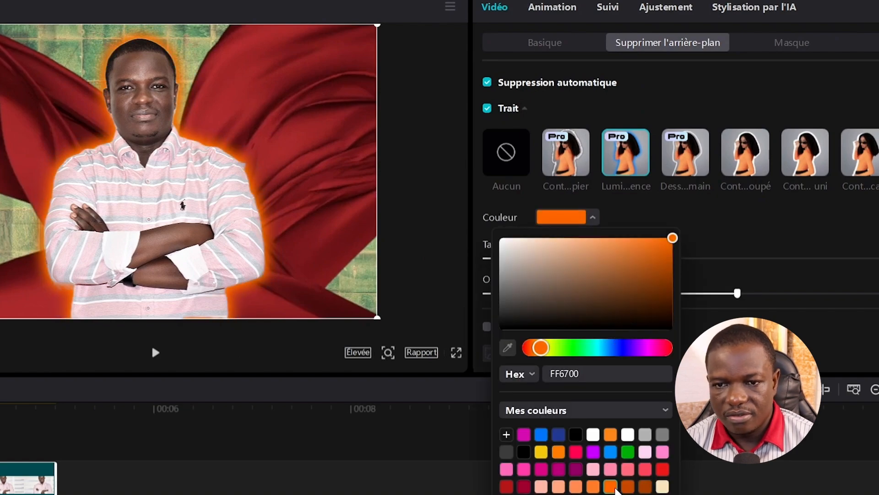
left_click(663, 469)
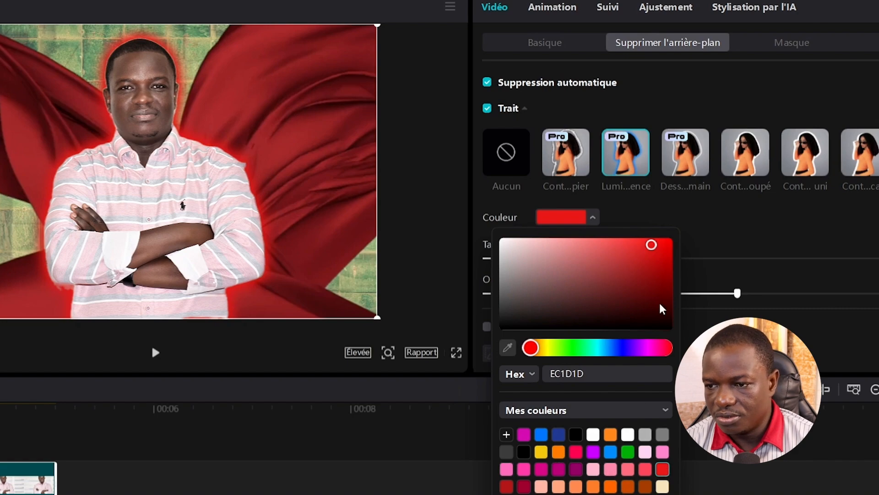
left_click(768, 229)
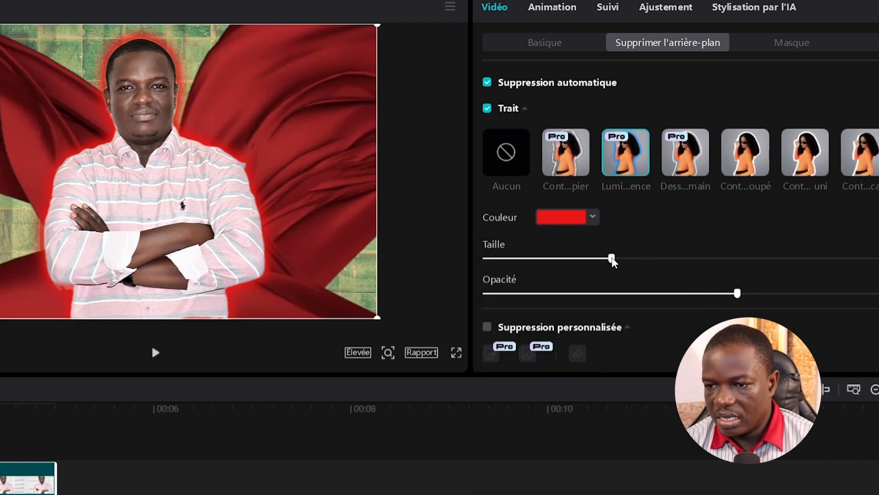
Reduce the red glow stroke's size to a thin outline and lower its opacity.
left_click_drag(626, 257, 529, 268)
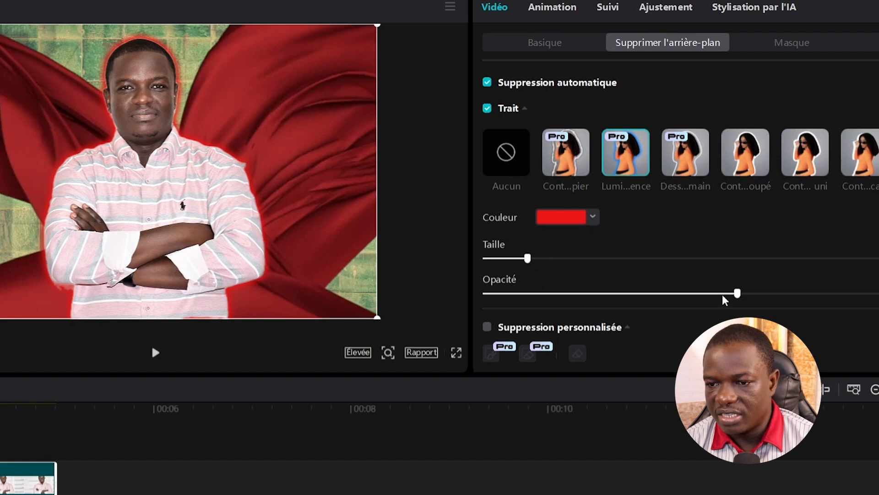
left_click_drag(732, 295, 603, 314)
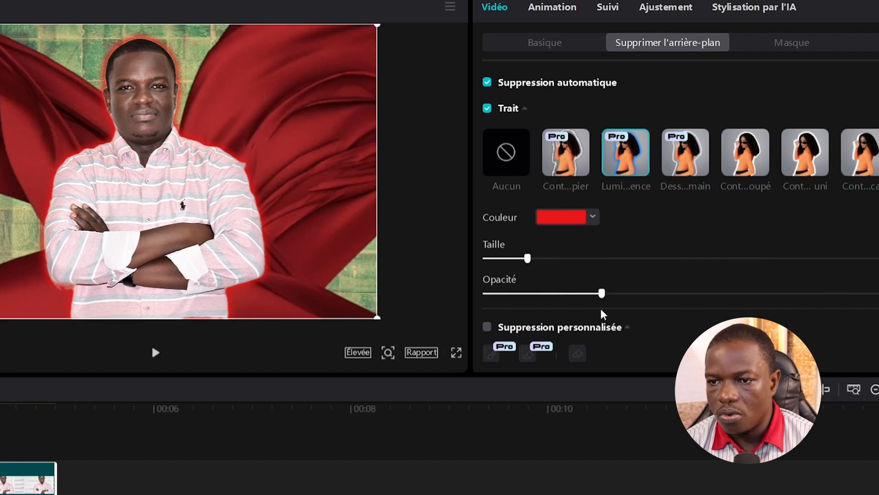
scroll(749, 250, "down", 3)
scroll(750, 249, "up", 3)
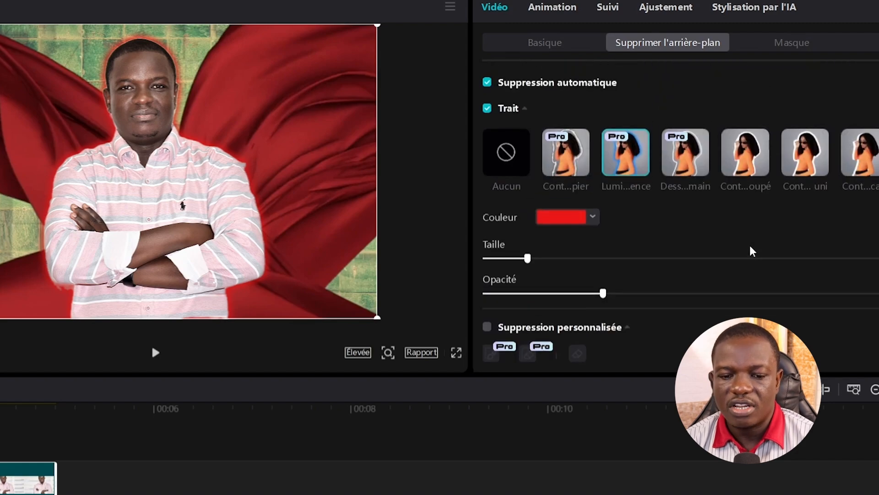